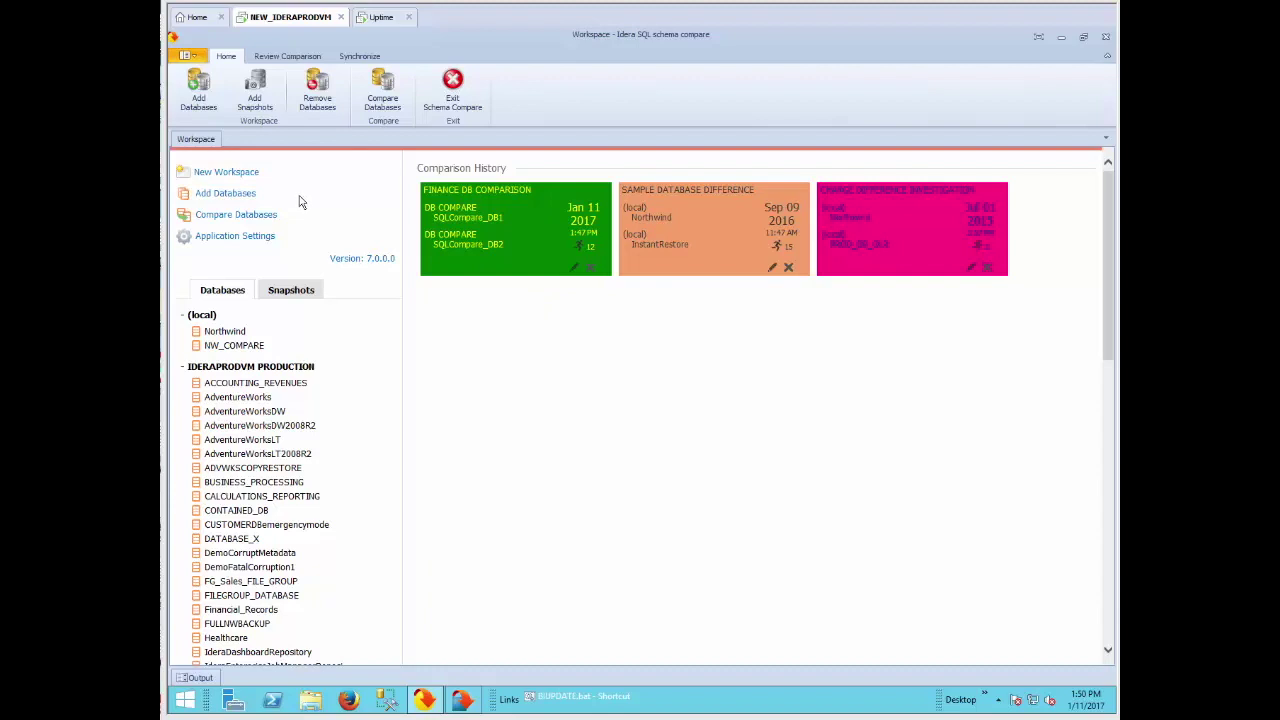
List the databases on the IDERAPRODVM\PROD2014 server that can be added to the workspace, without adding any
left_click(235, 199)
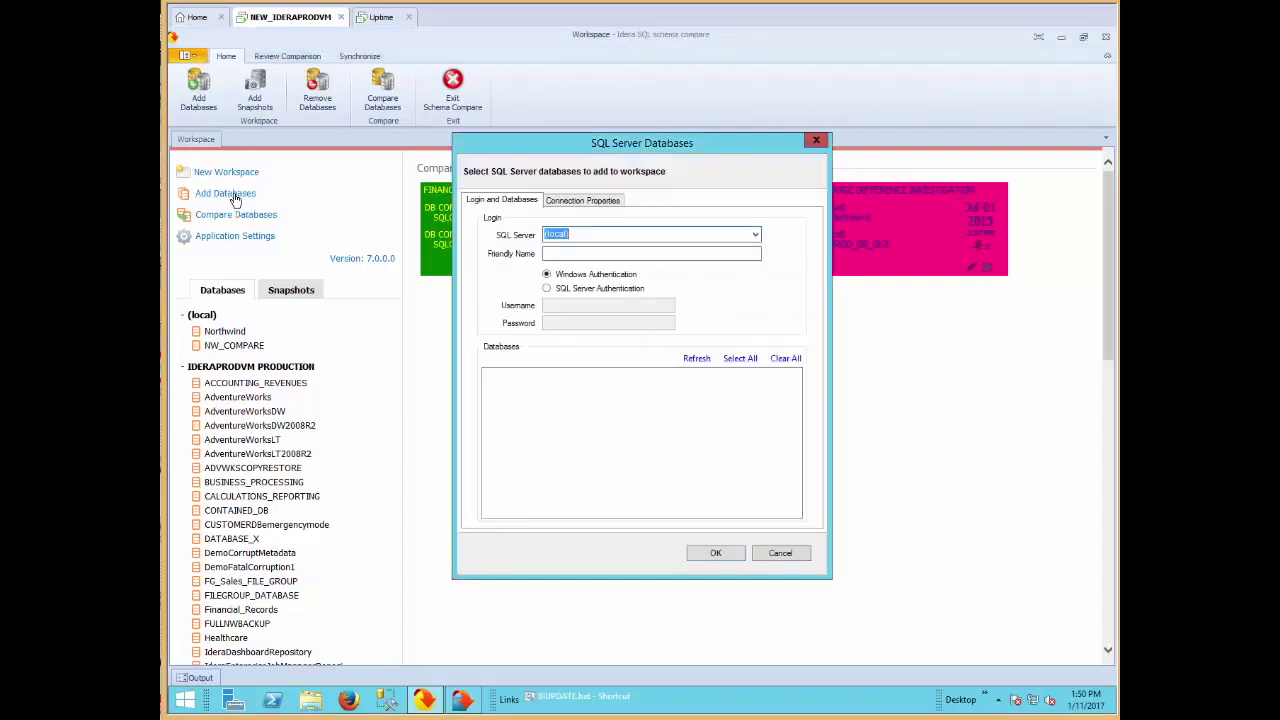
left_click(756, 234)
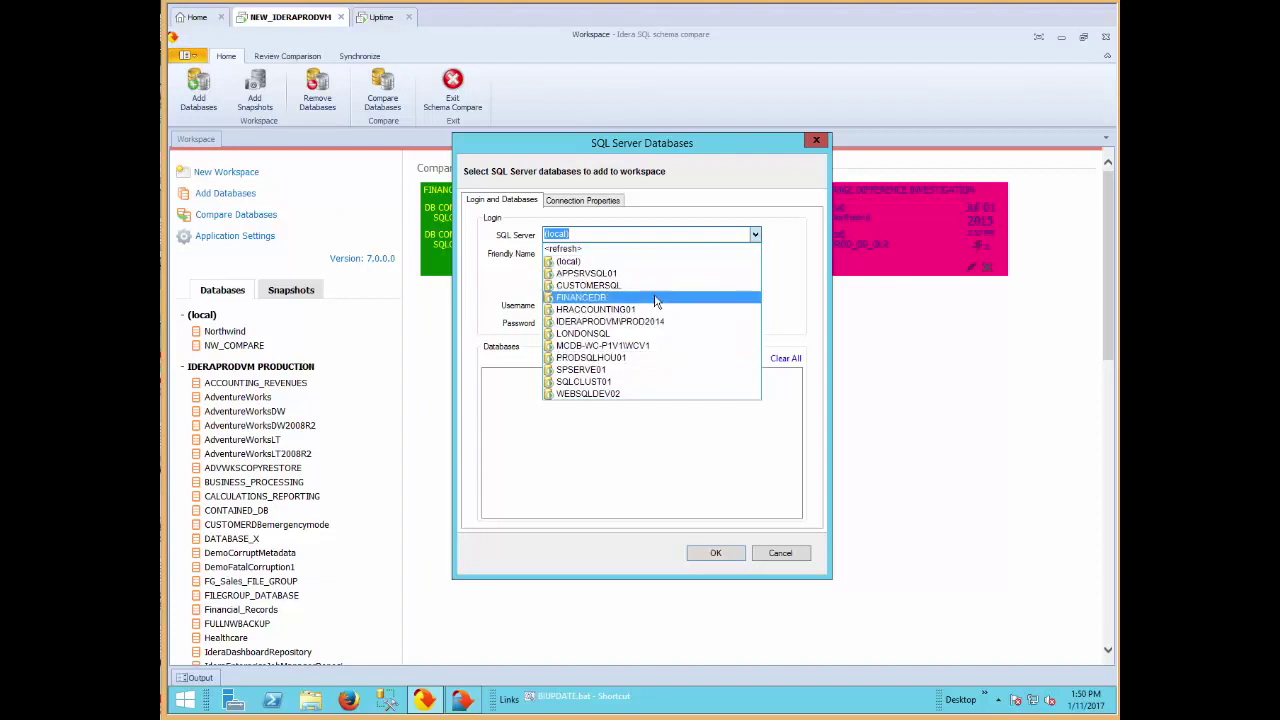
left_click(588, 321)
left_click(695, 360)
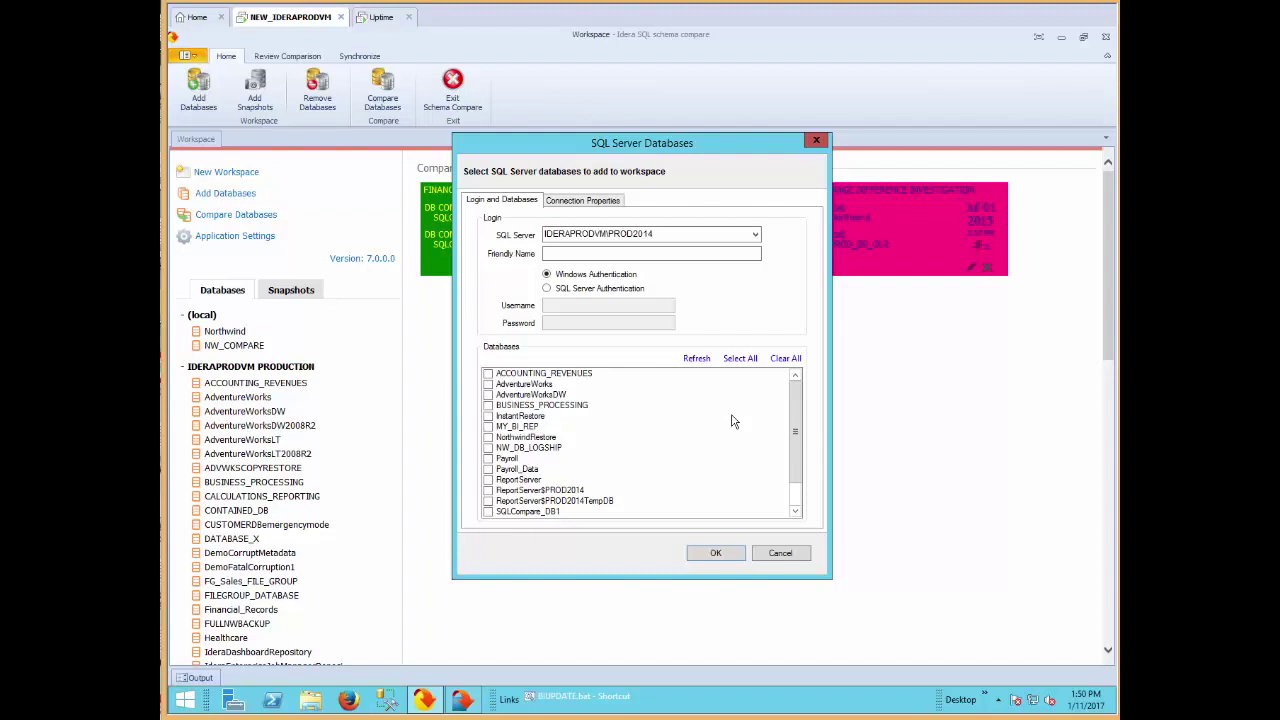
left_click(781, 554)
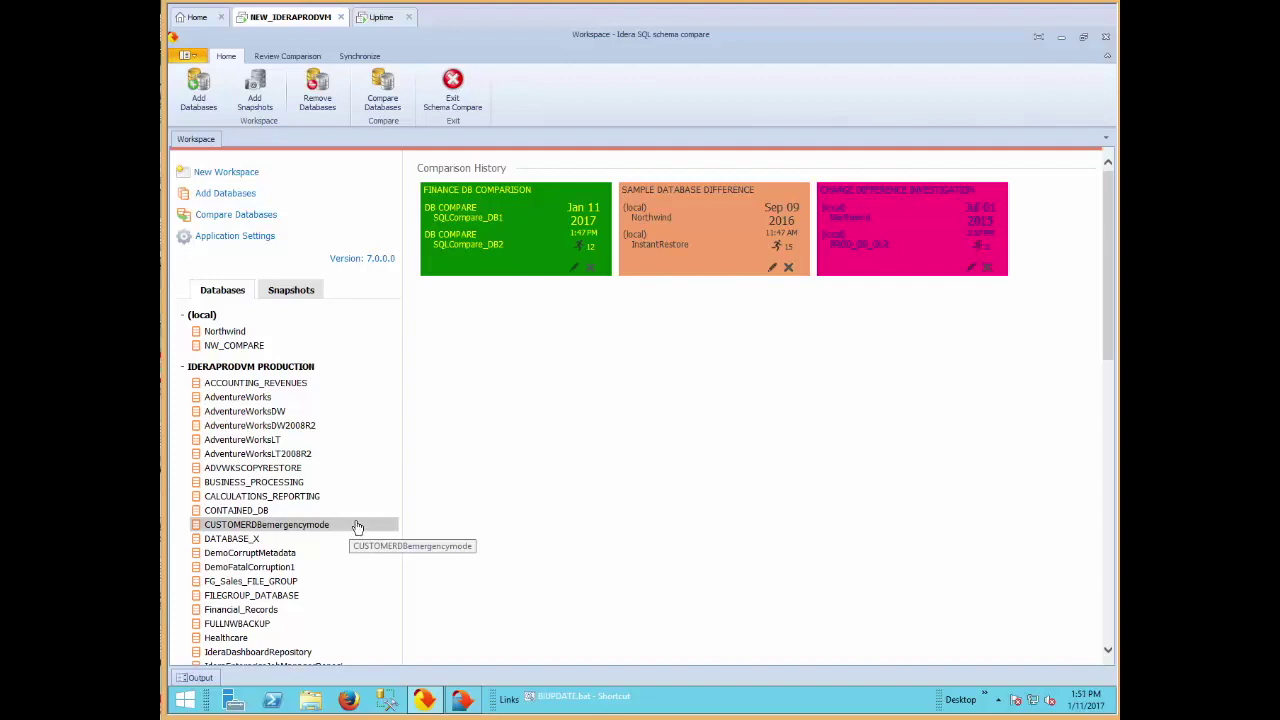
Look through the databases registered in the workspace under the (local) and IDERAPRODVM PRODUCTION servers
scroll(385, 421, "down", 15)
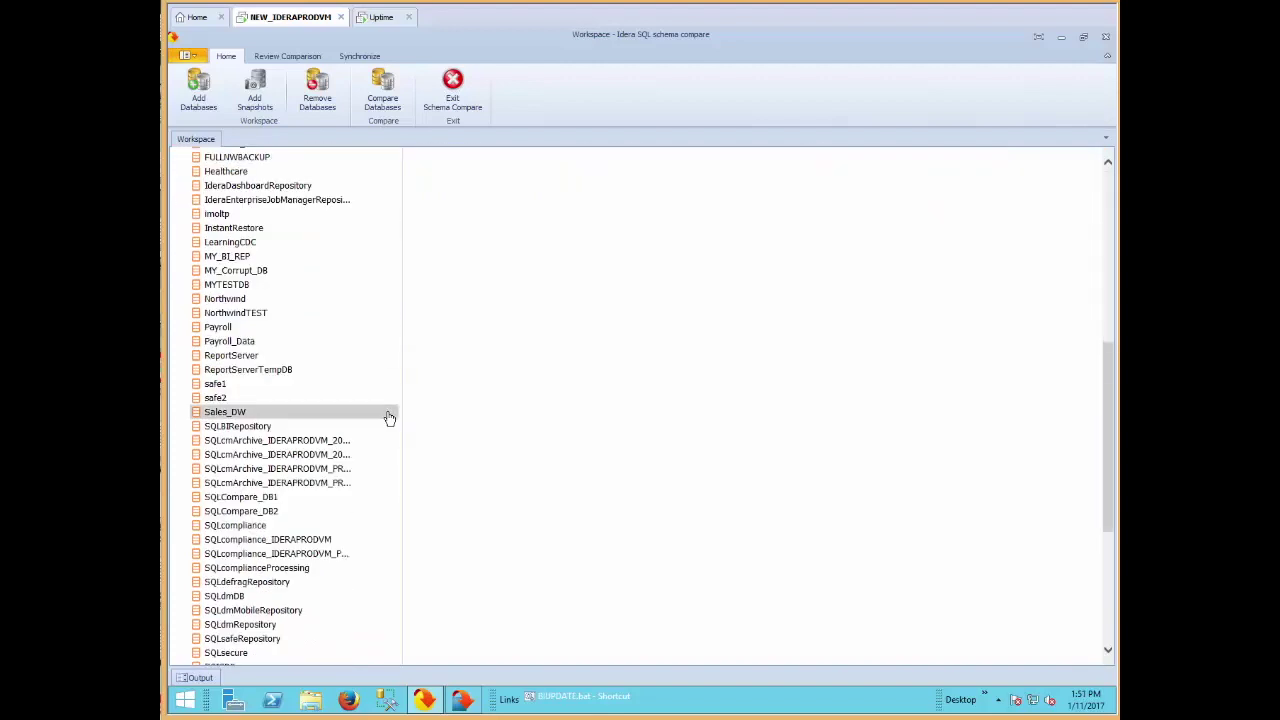
scroll(363, 442, "up", 15)
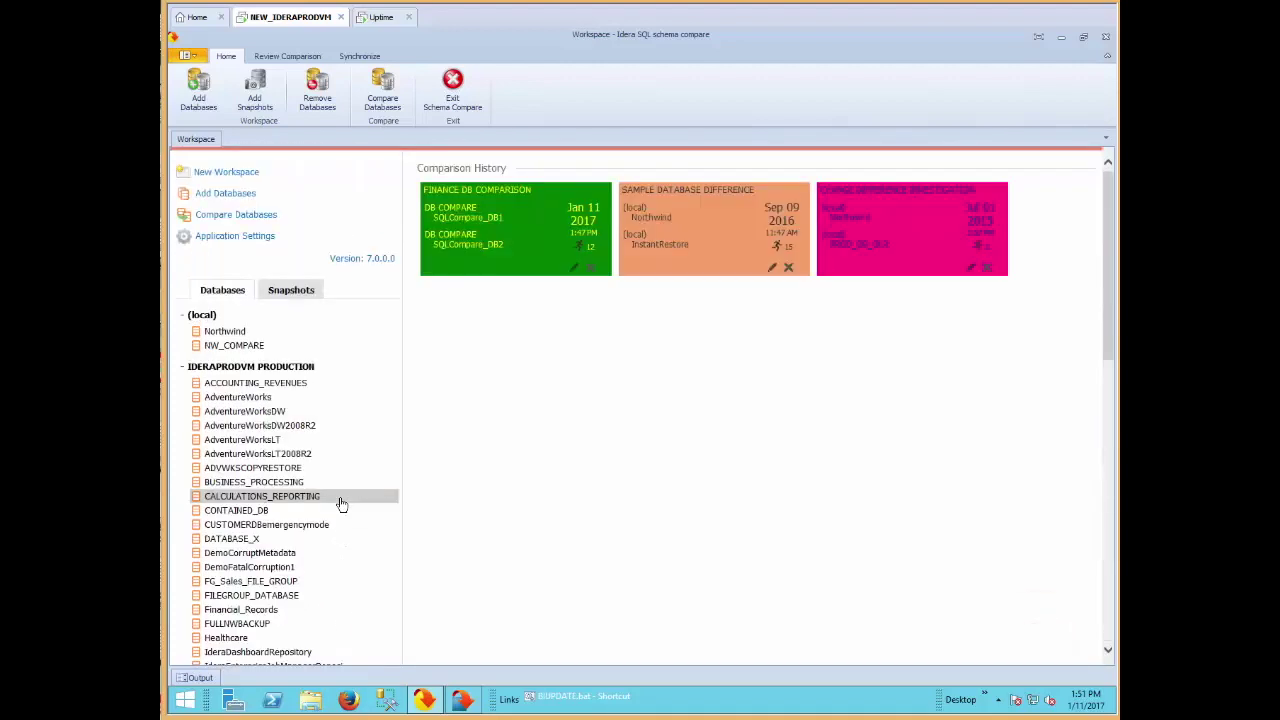
scroll(341, 503, "down", 5)
scroll(341, 503, "up", 3)
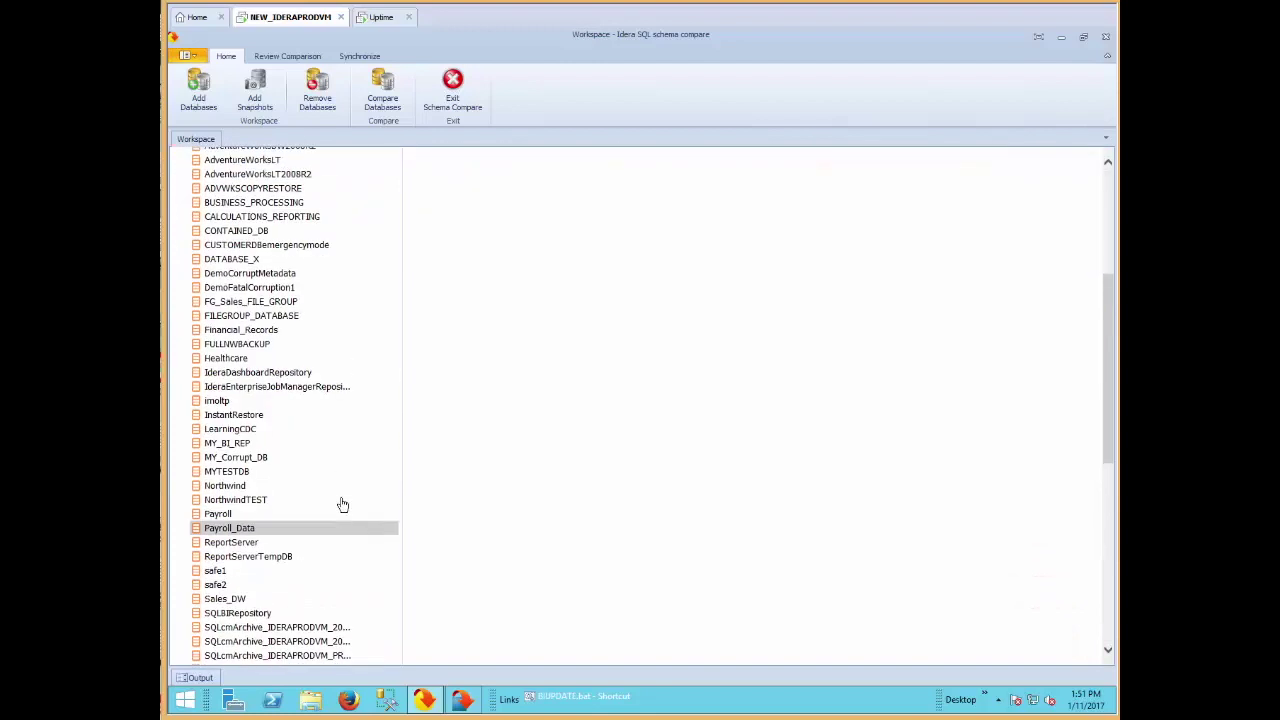
scroll(341, 503, "down", 5)
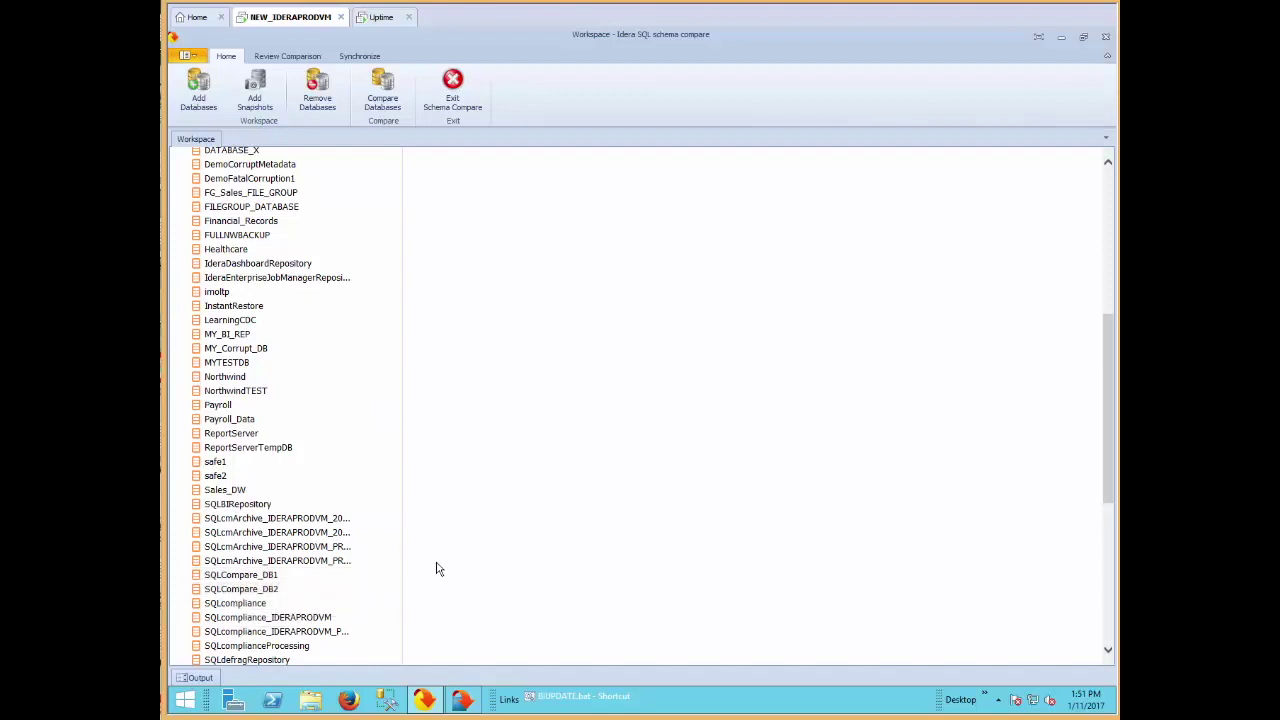
scroll(436, 569, "up", 5)
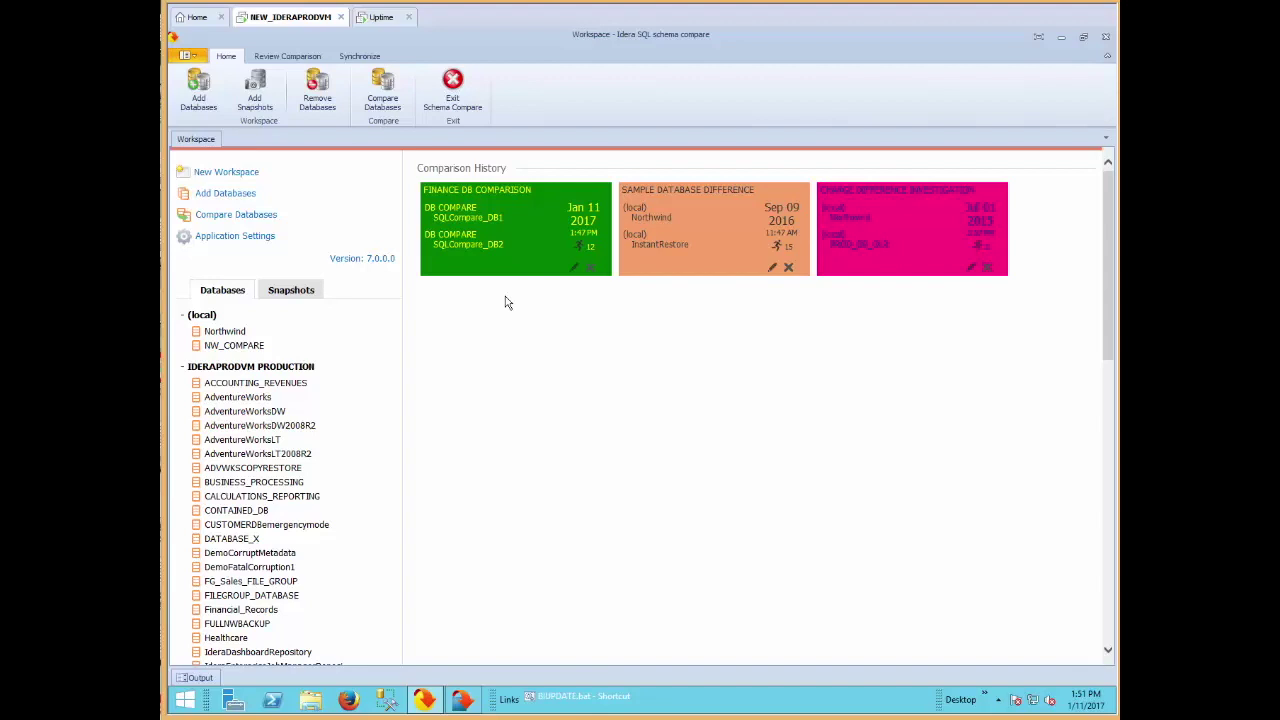
View the name, description and color settings of the FINANCE DB COMPARISON session without changing them
left_click(574, 270)
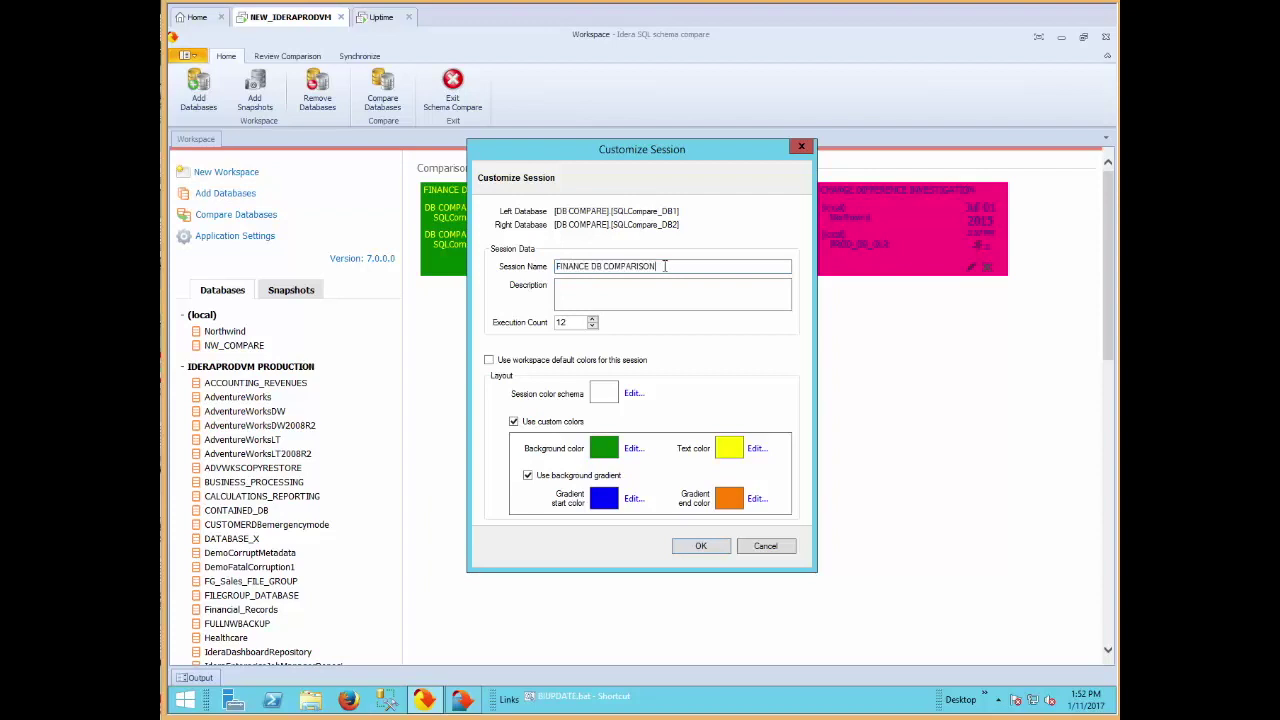
left_click(573, 291)
left_click(765, 546)
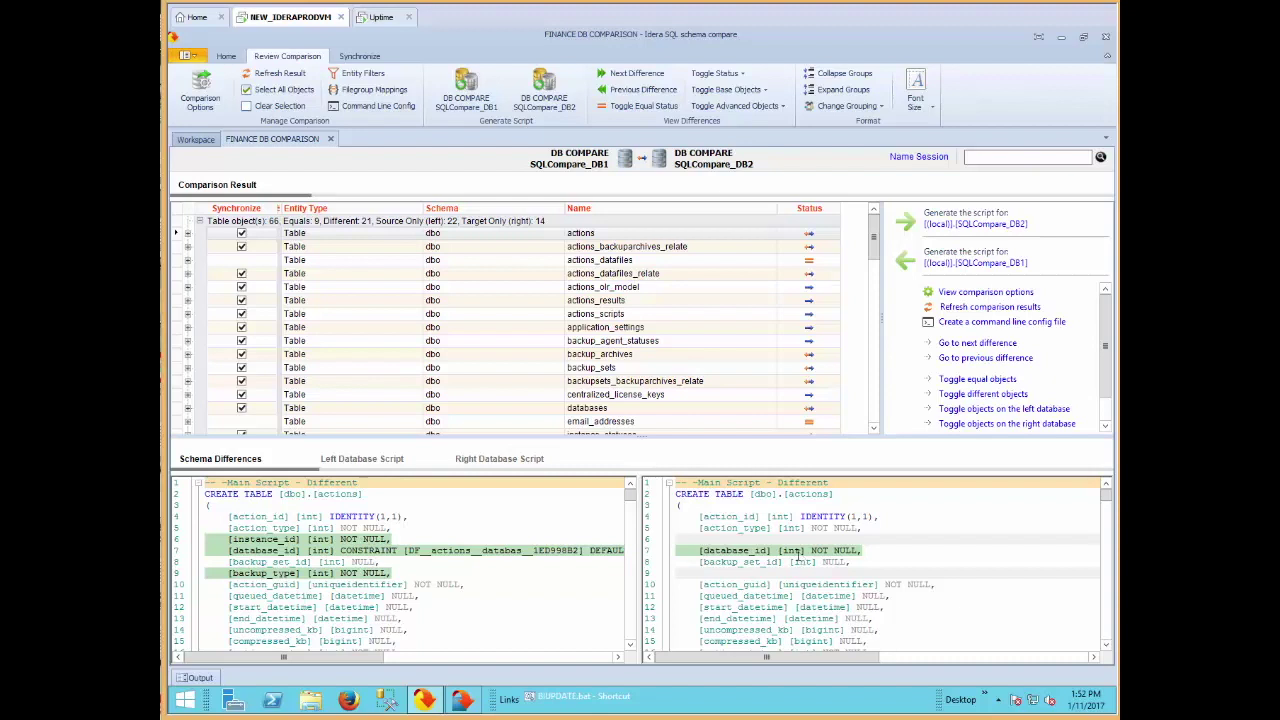
Collapse and re-expand the table objects group in the FINANCE DB COMPARISON results, and sort the results by status
left_click(199, 222)
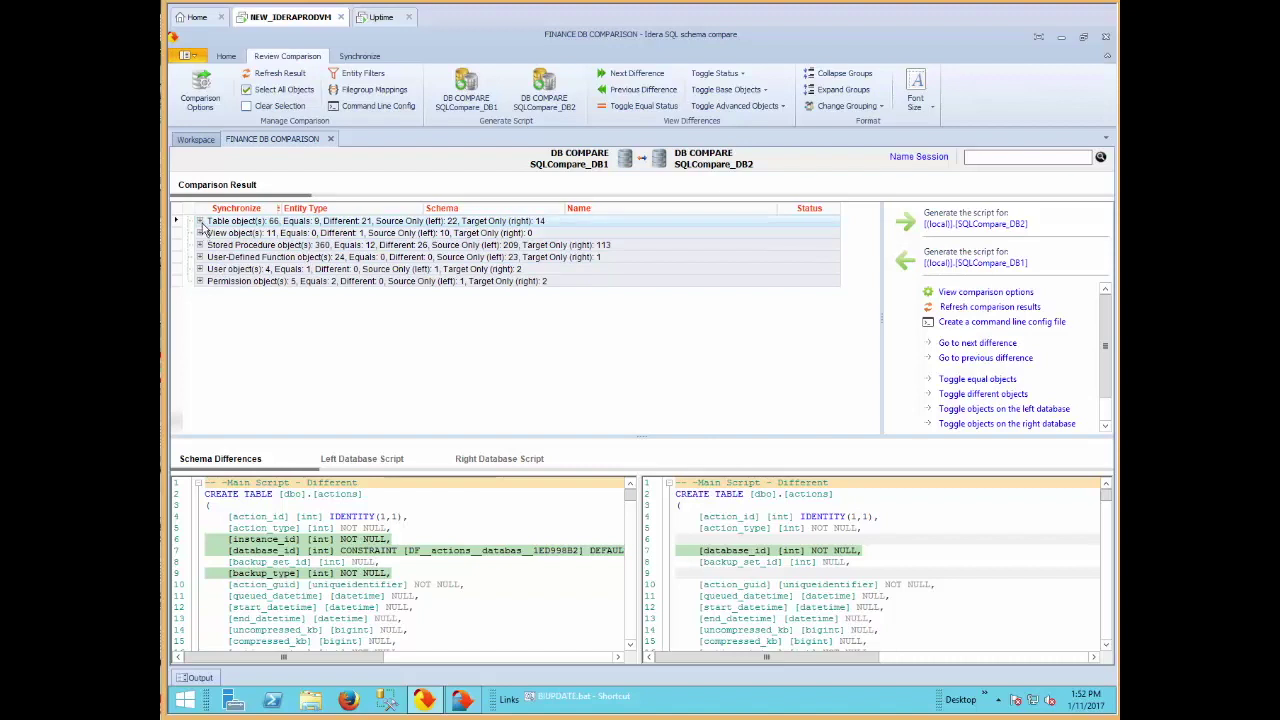
left_click(200, 221)
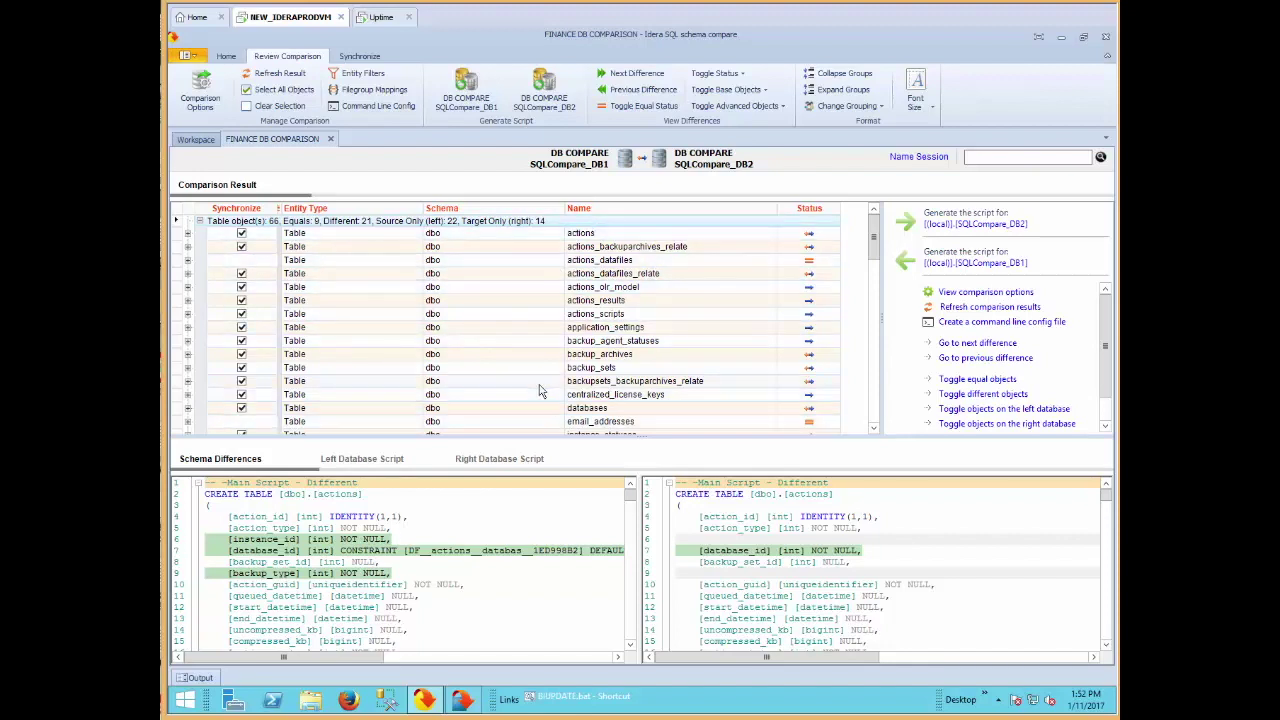
left_click(810, 210)
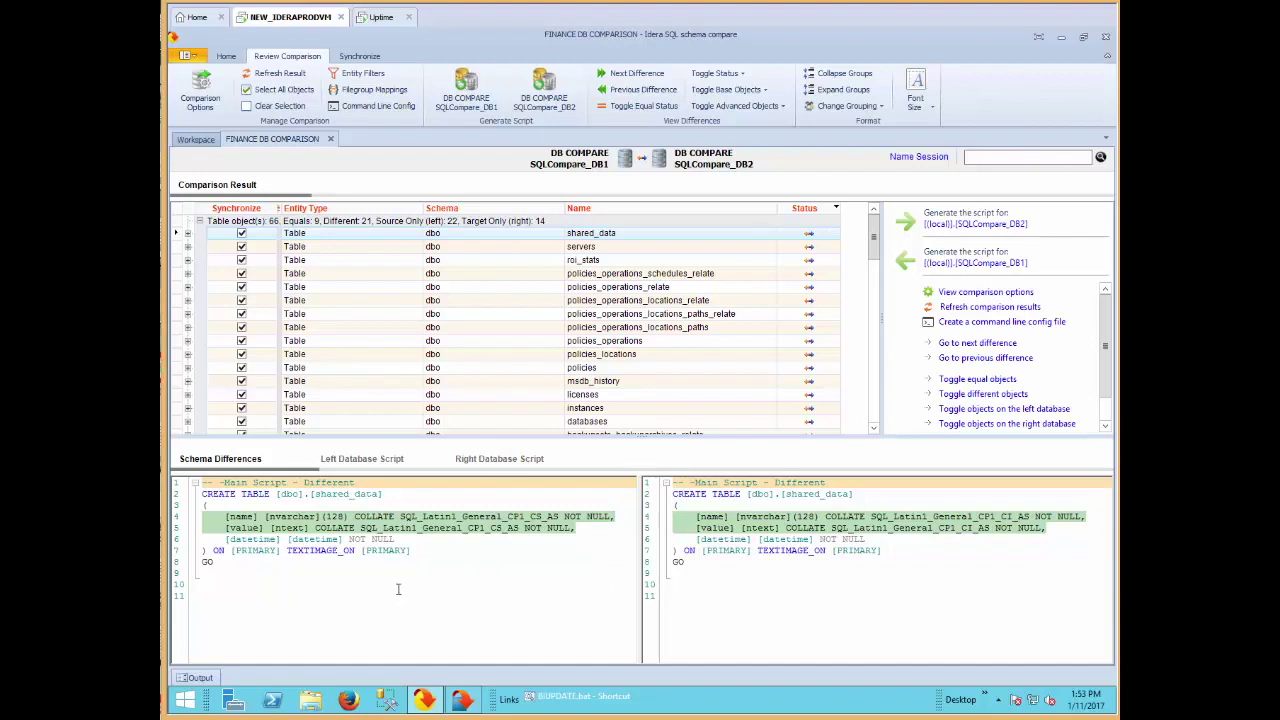
Show only the differing lines in the shared_data table's schema differences, and restore the full script view
right_click(468, 557)
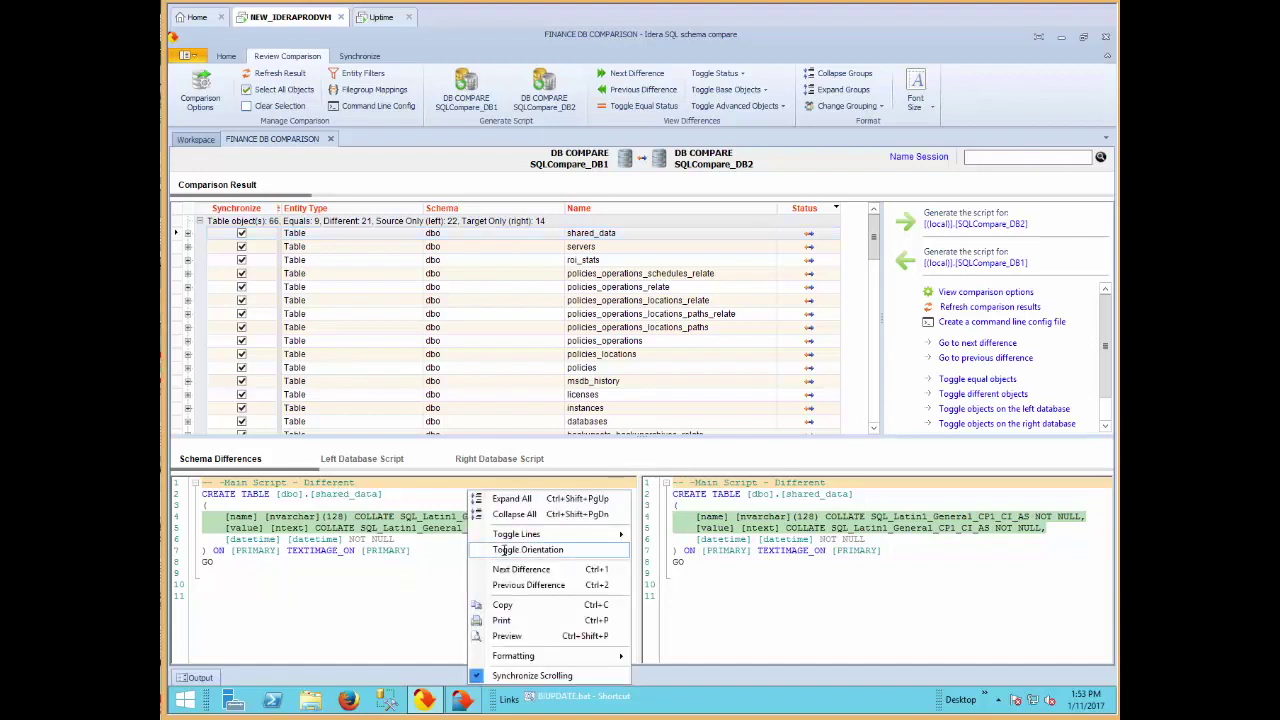
mouse_move(560, 534)
left_click(716, 535)
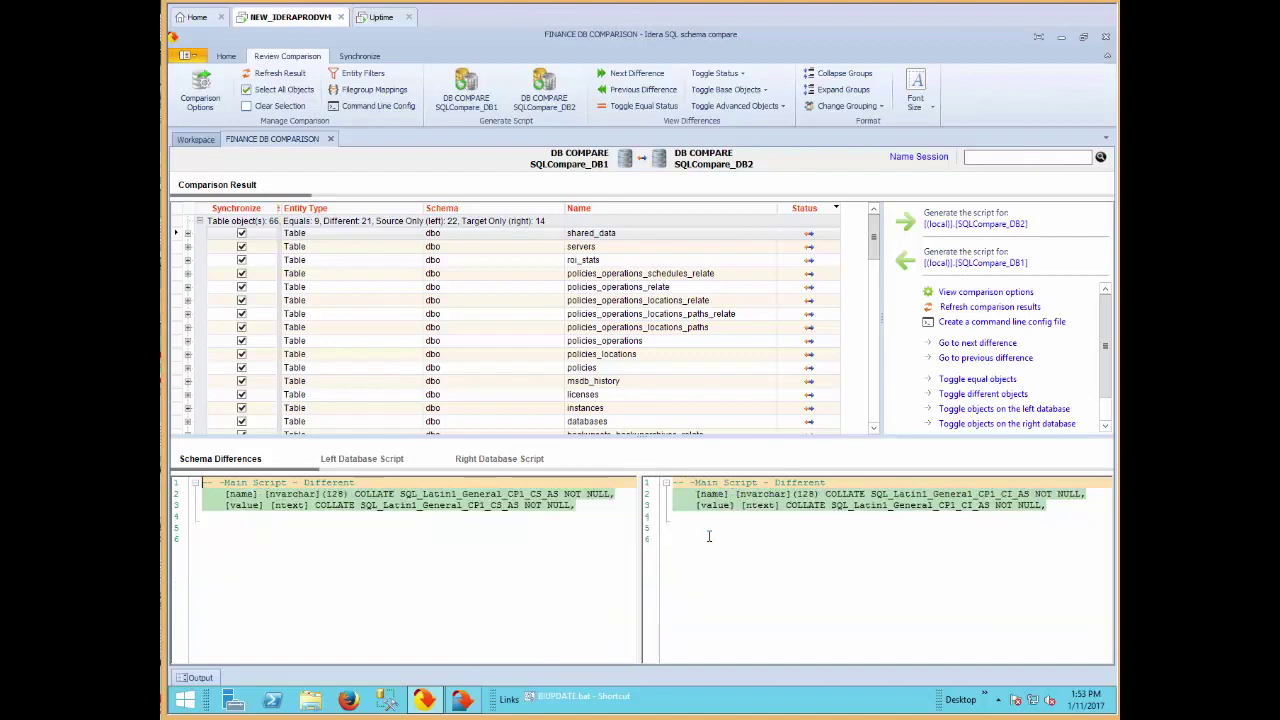
right_click(553, 540)
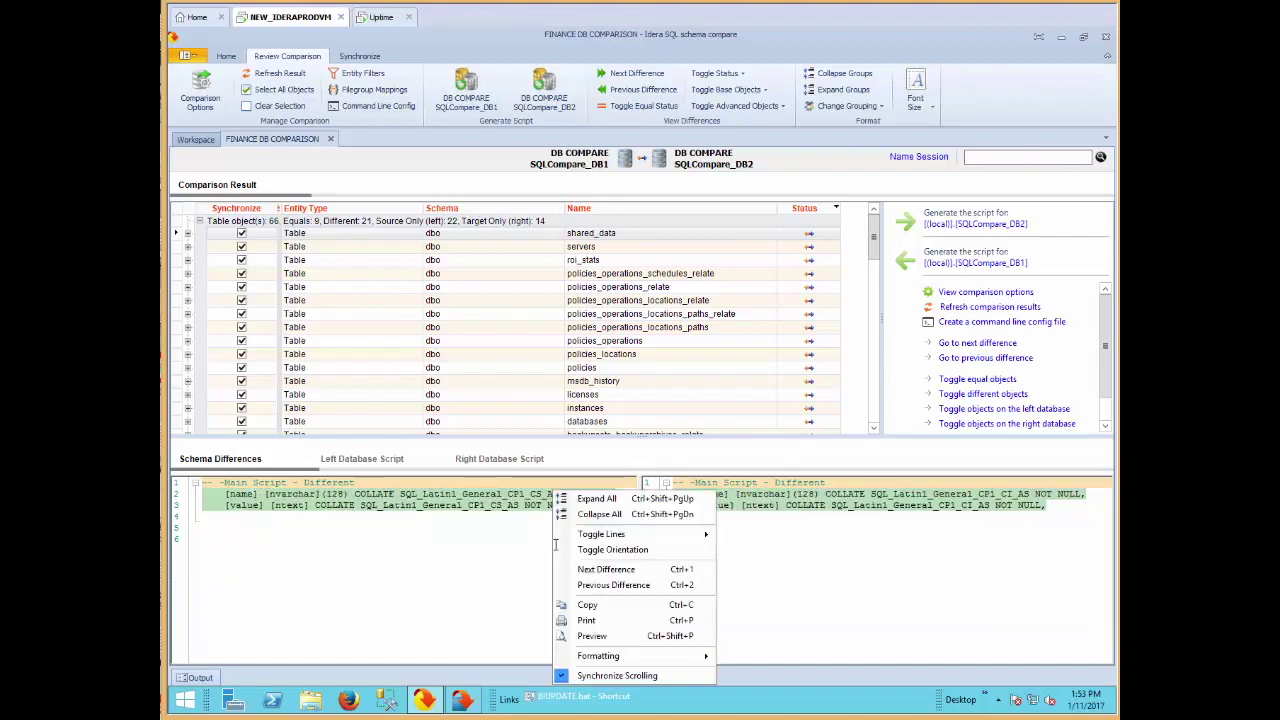
mouse_move(629, 535)
left_click(745, 535)
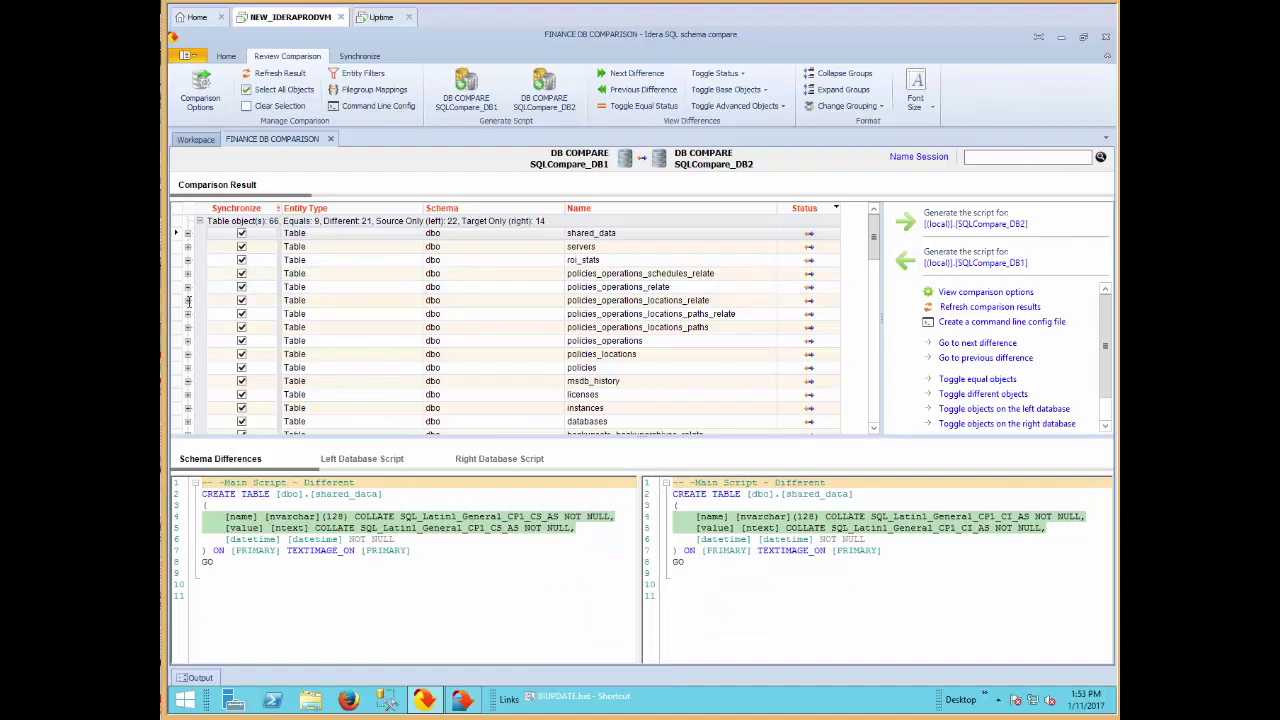
Inspect the column-level comparison details of the shared_data and servers tables, collapsing each one after viewing
left_click(187, 233)
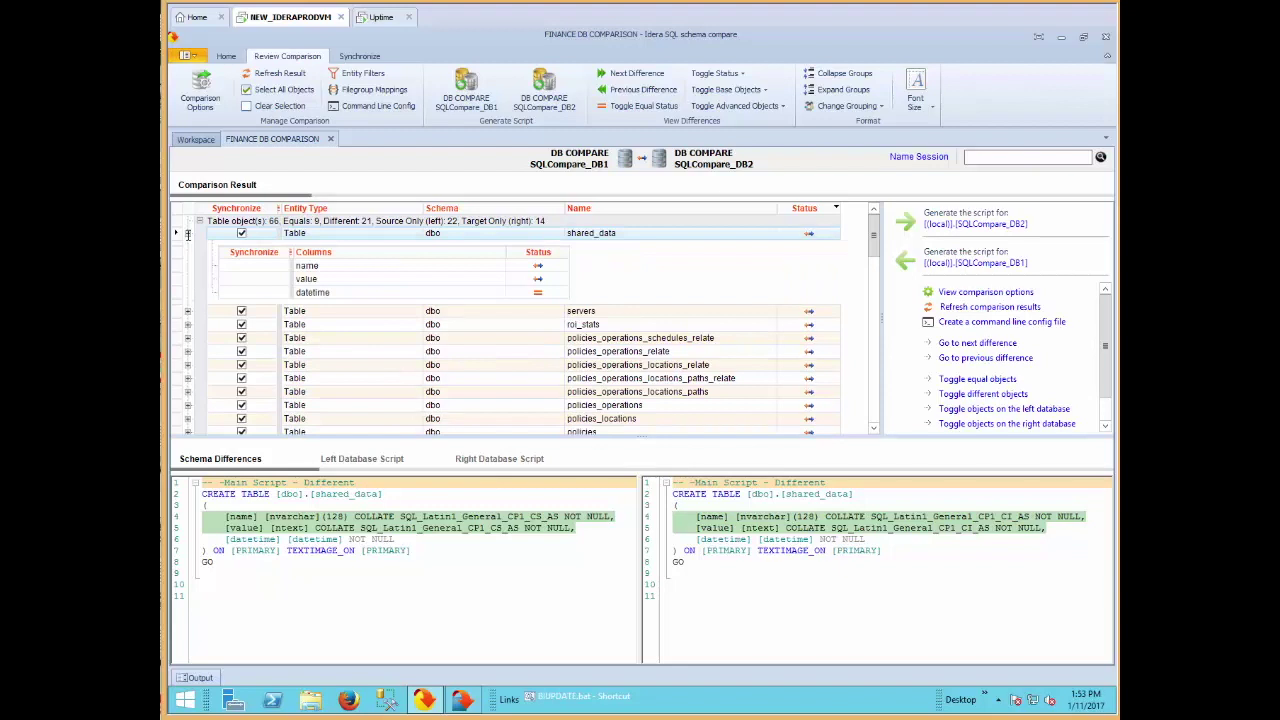
left_click(187, 233)
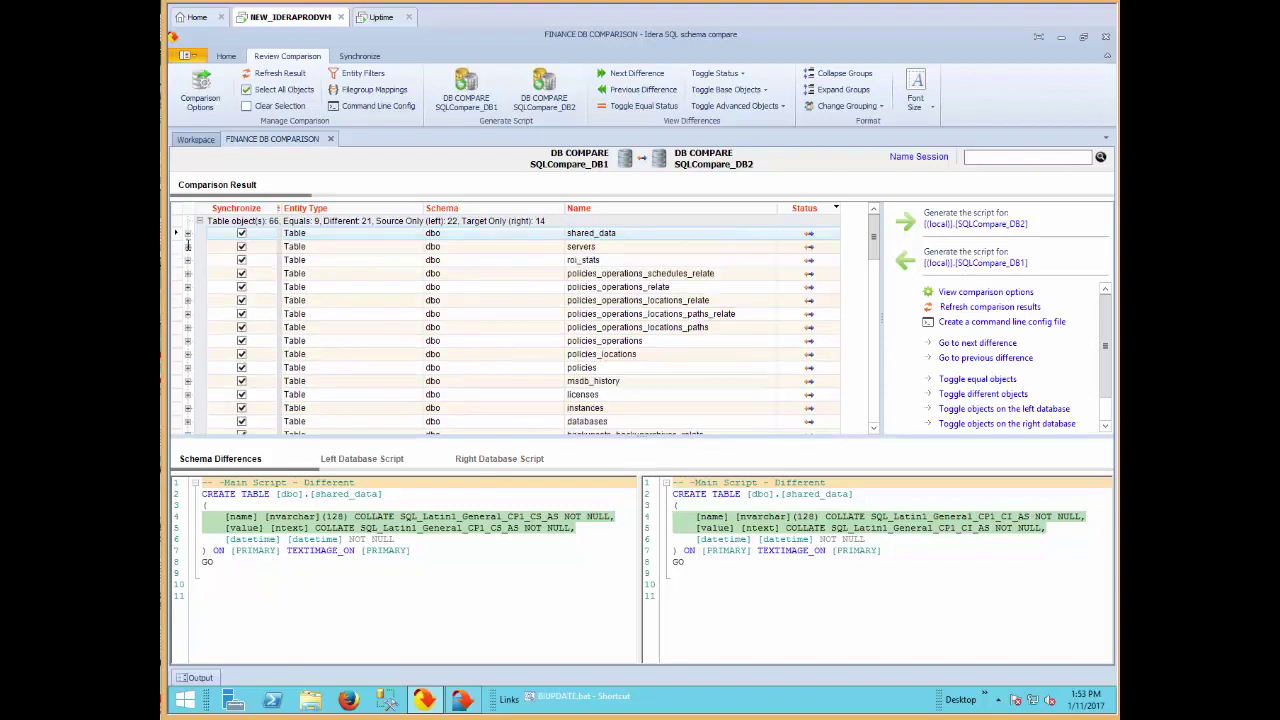
left_click(187, 246)
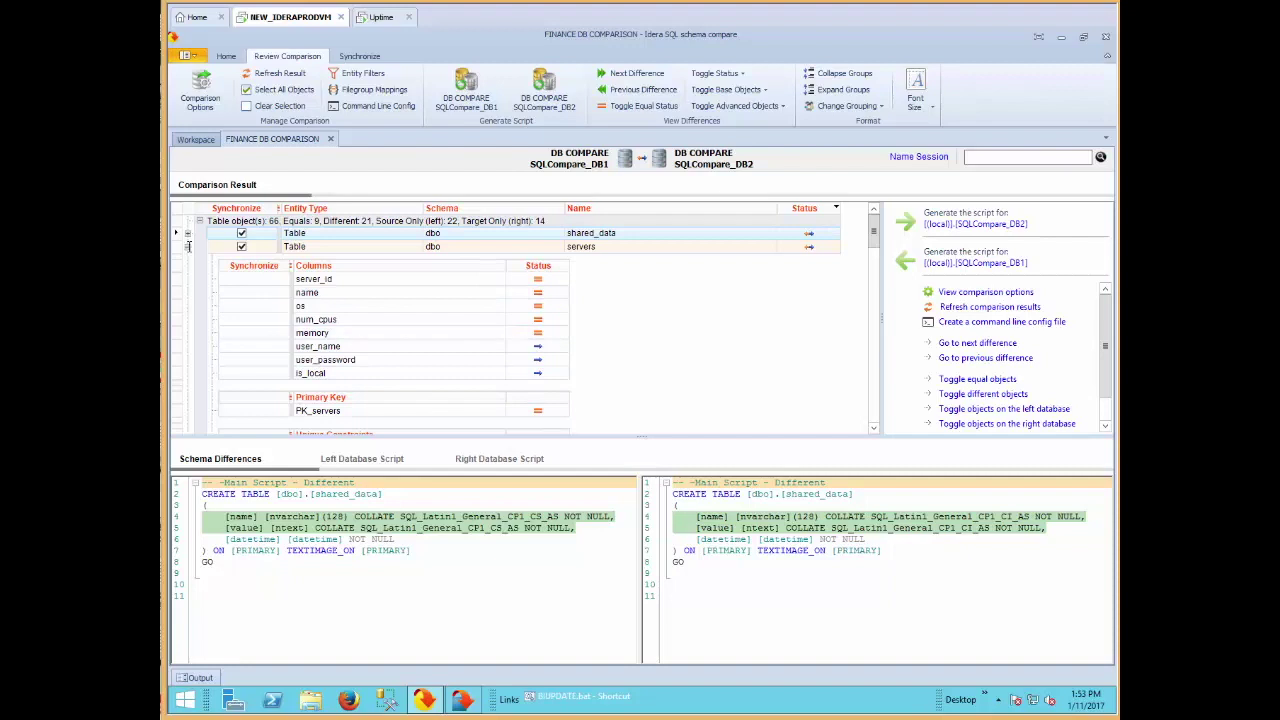
left_click(187, 246)
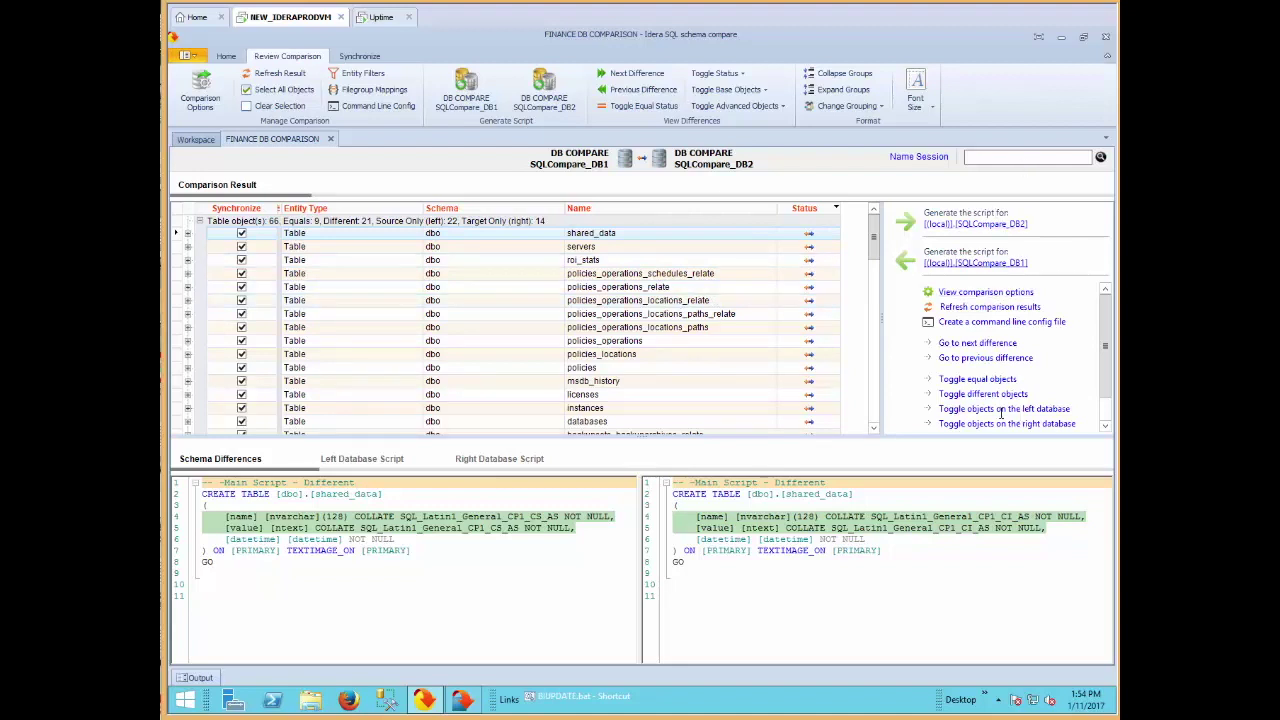
View the schema comparison options without changing them, and generate the synchronization script for the SQLCompare_DB2 database
left_click(988, 292)
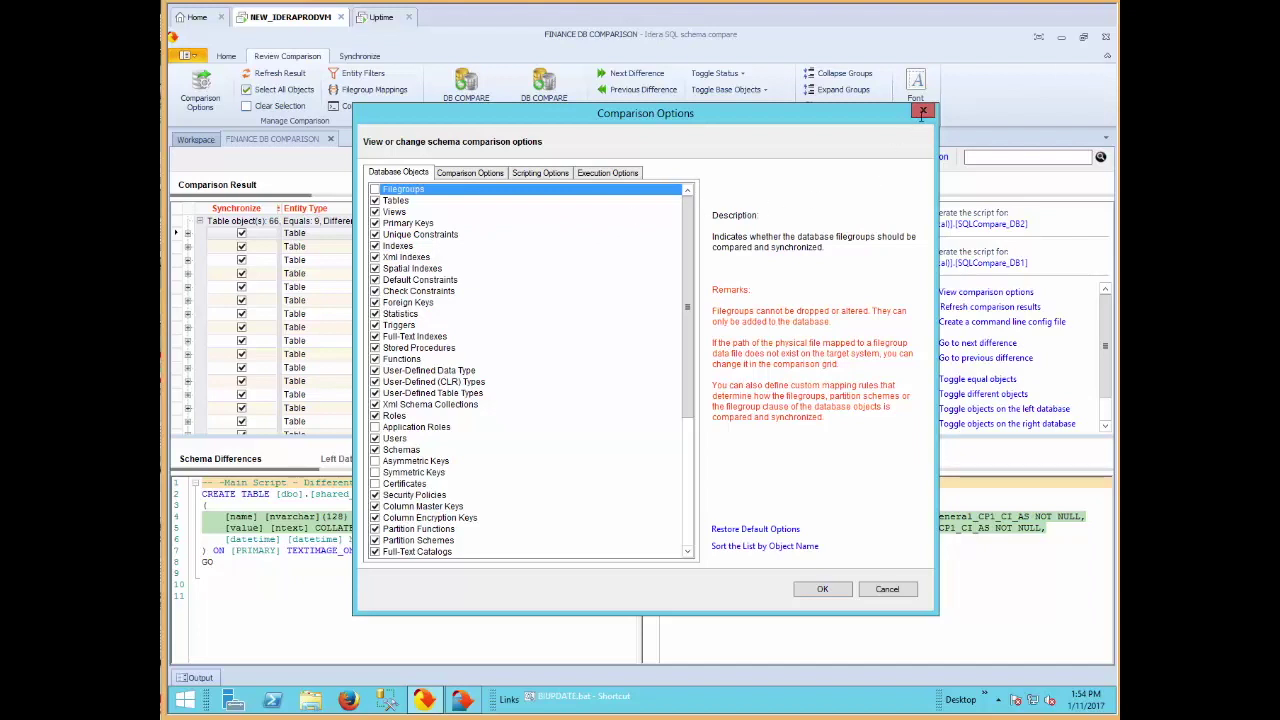
left_click(922, 113)
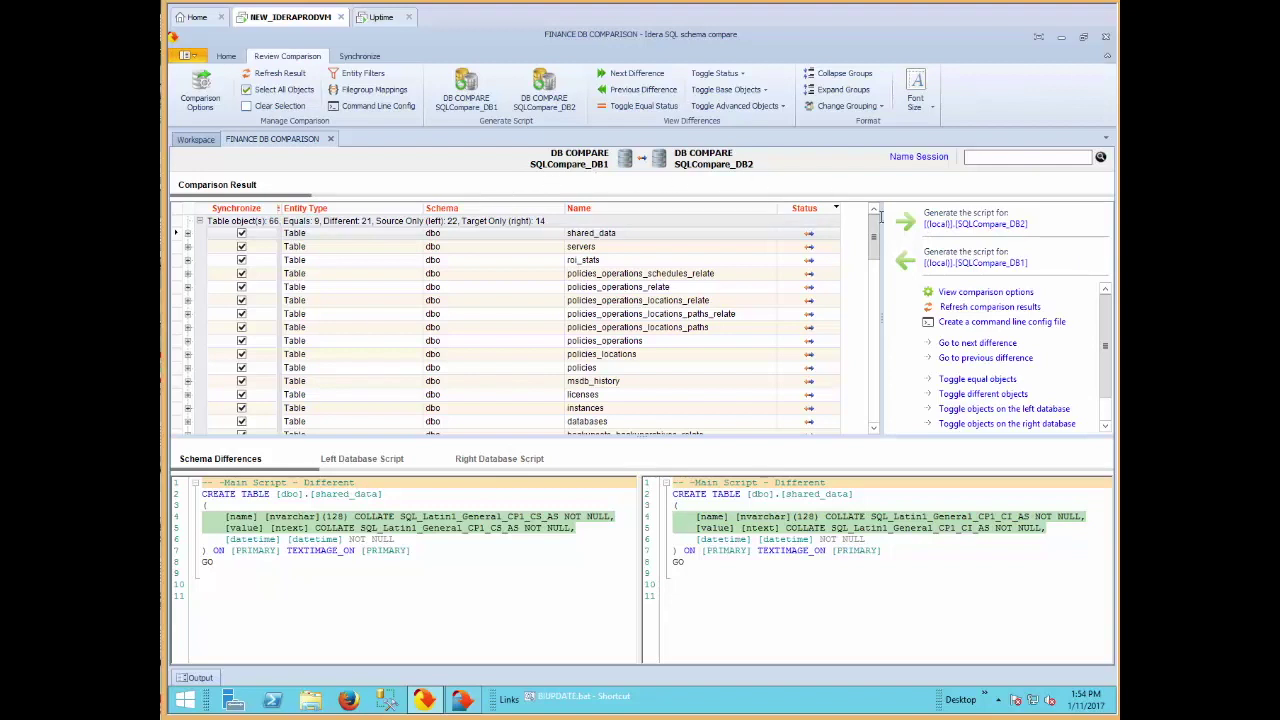
left_click(968, 224)
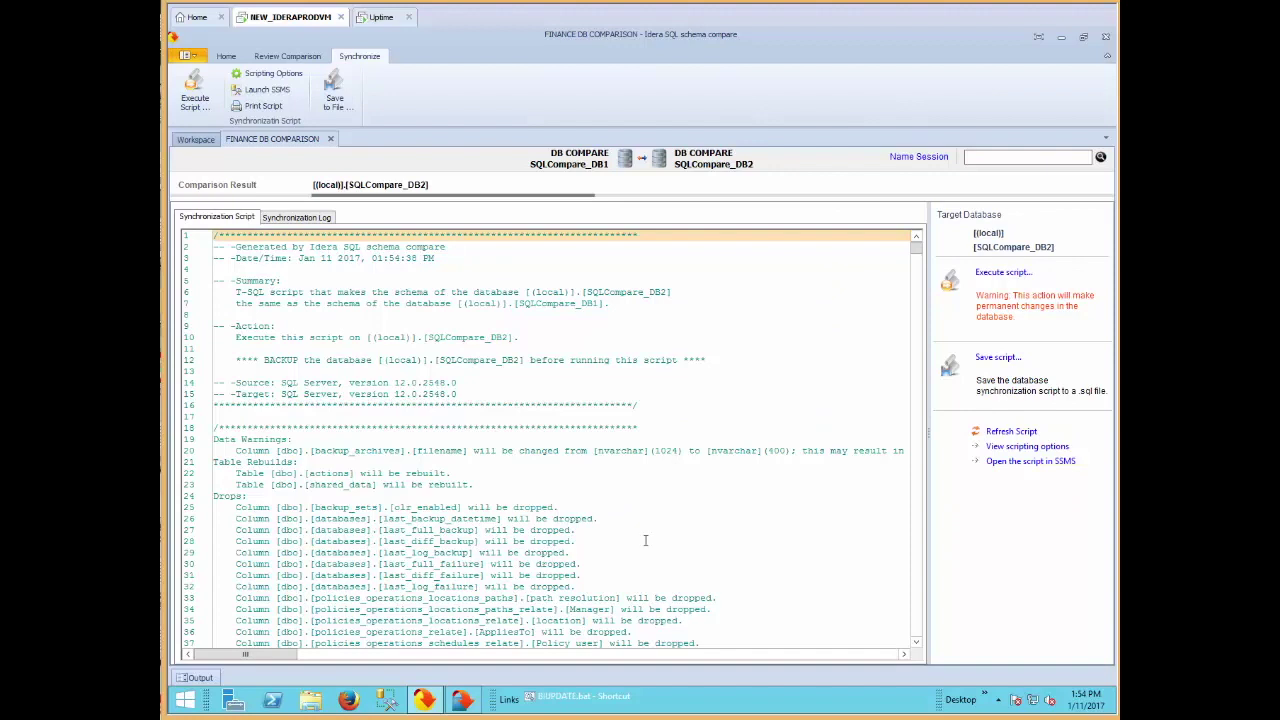
mouse_move(916, 249)
left_mouse_down()
mouse_move(916, 265)
mouse_move(916, 242)
left_mouse_up()
Close the schema compare application and launch Idera SQL data compare from the desktop
left_click(1106, 36)
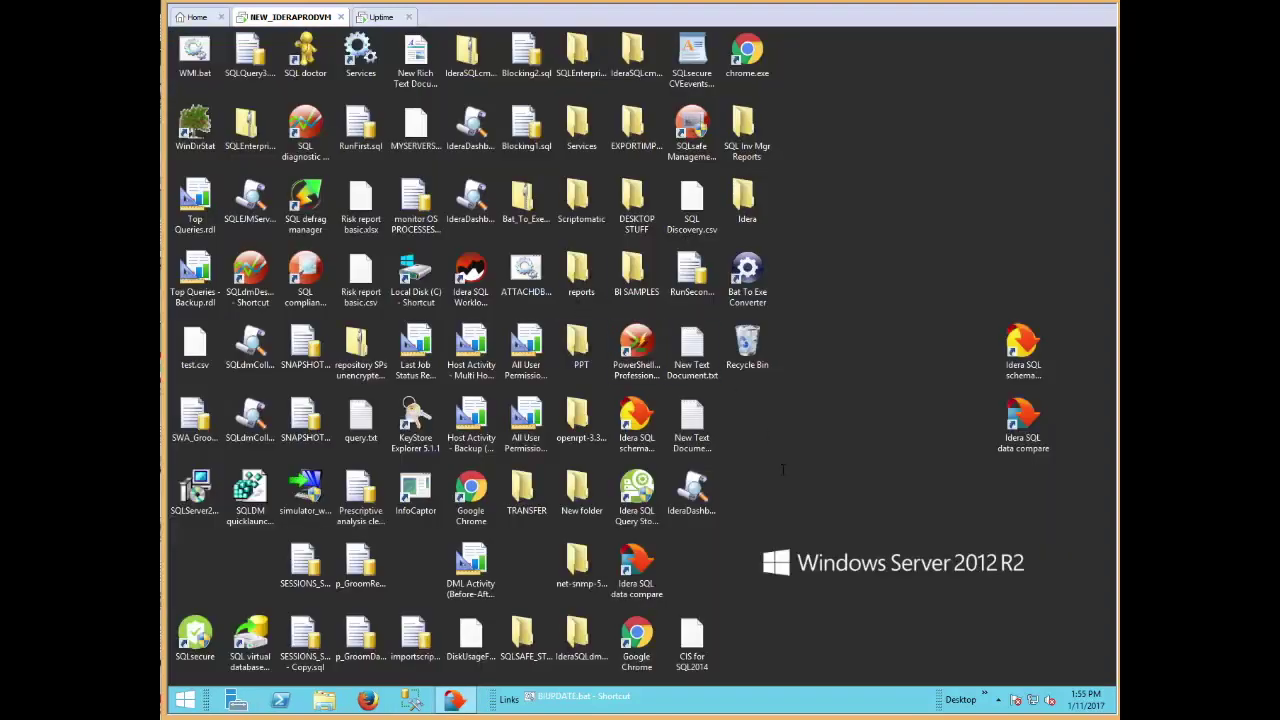
double_click(1022, 425)
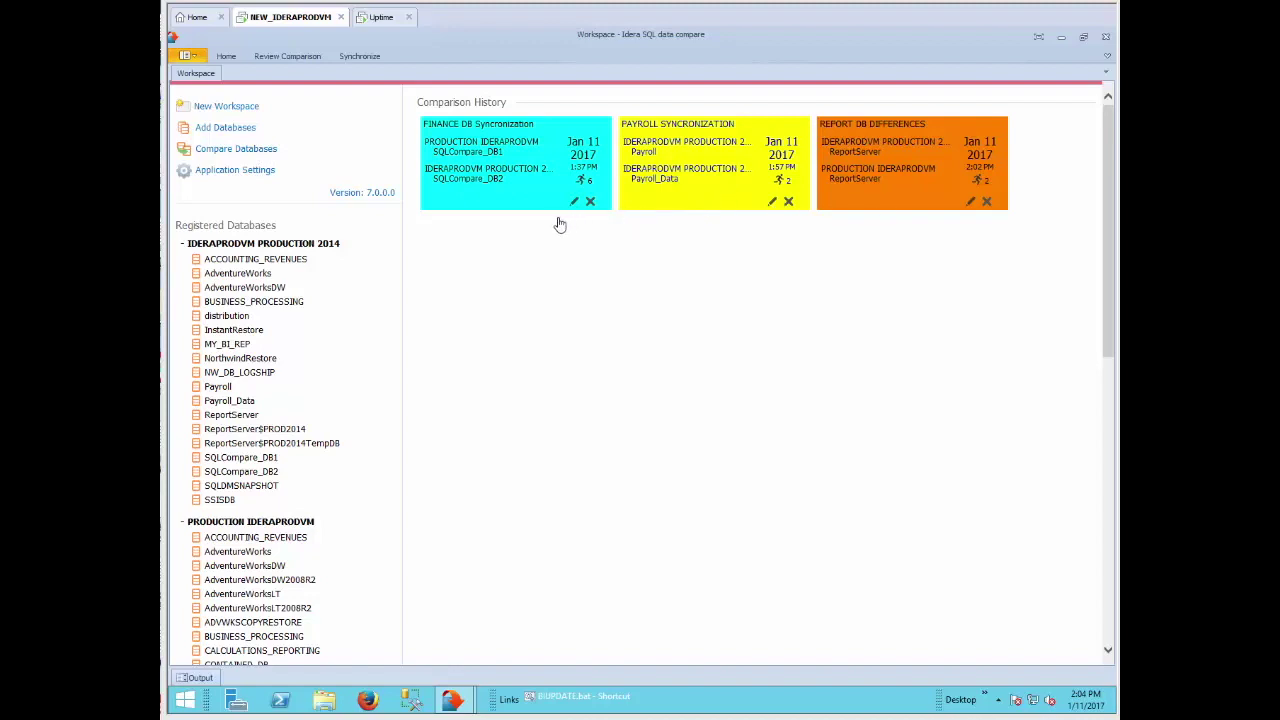
Look over the database selection and the comparison options for a new data comparison, without starting one
left_click(215, 150)
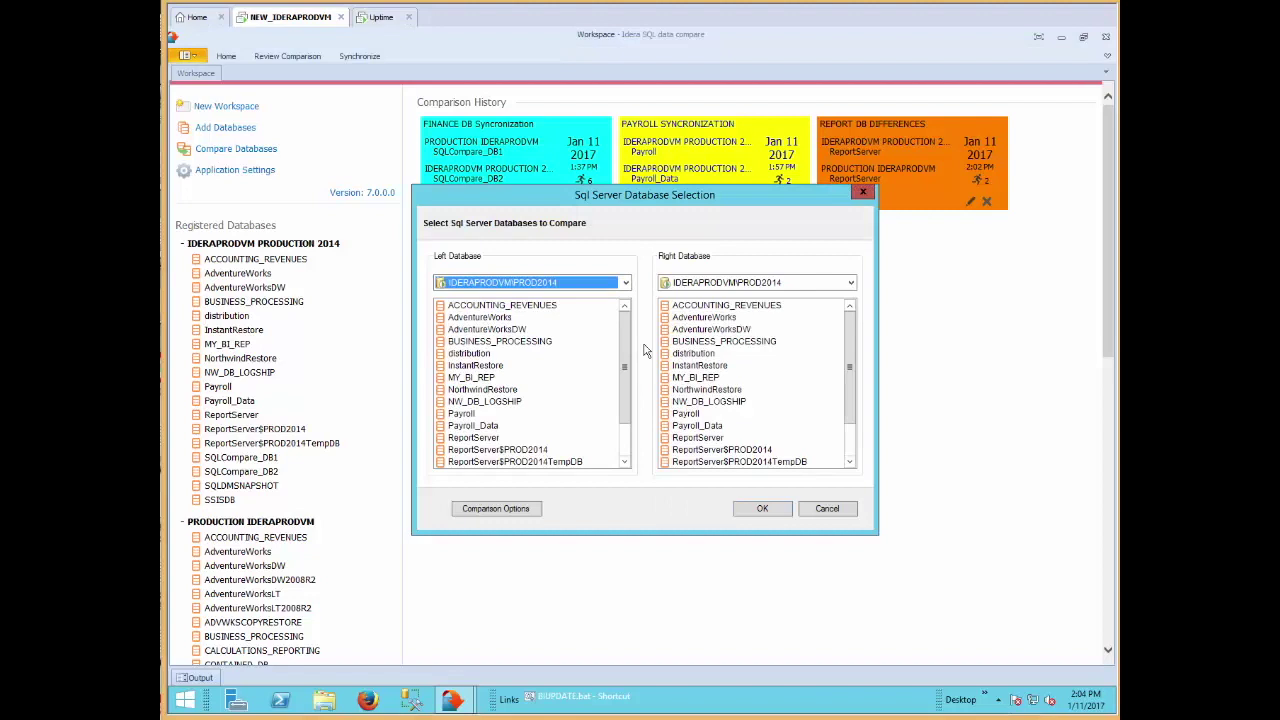
scroll(630, 333, "down", 2)
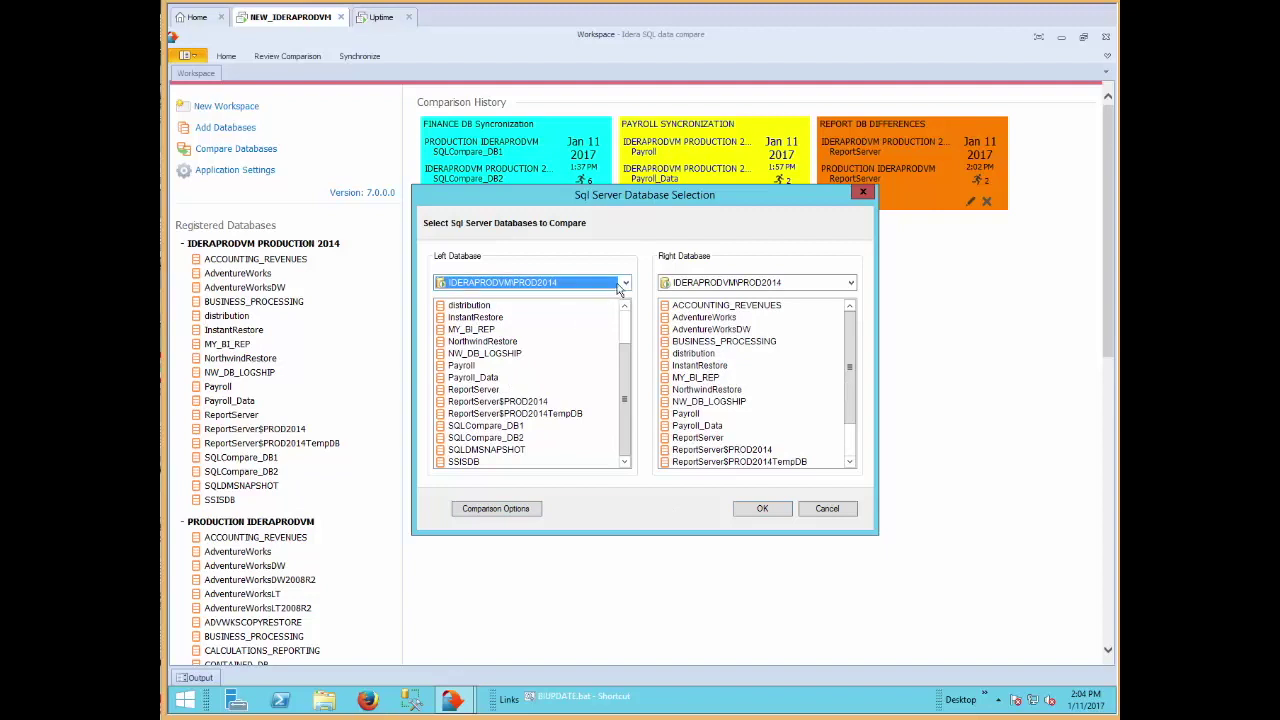
left_click(498, 513)
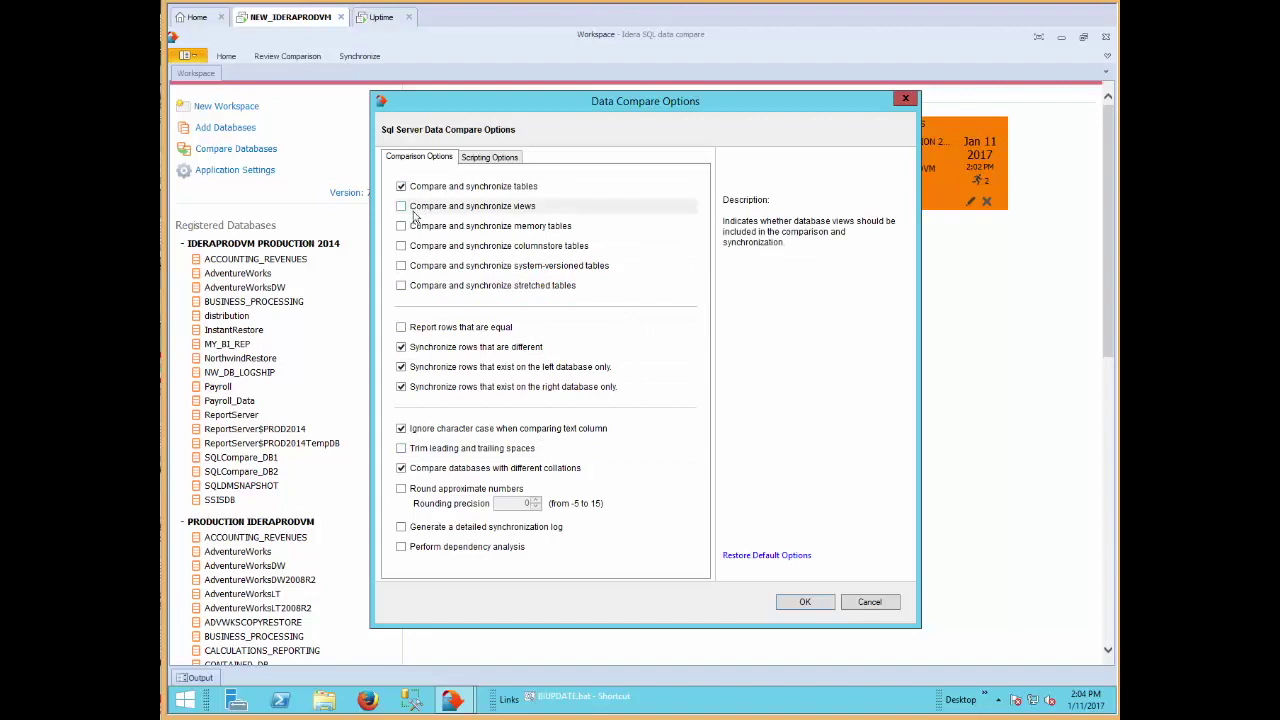
left_click(870, 602)
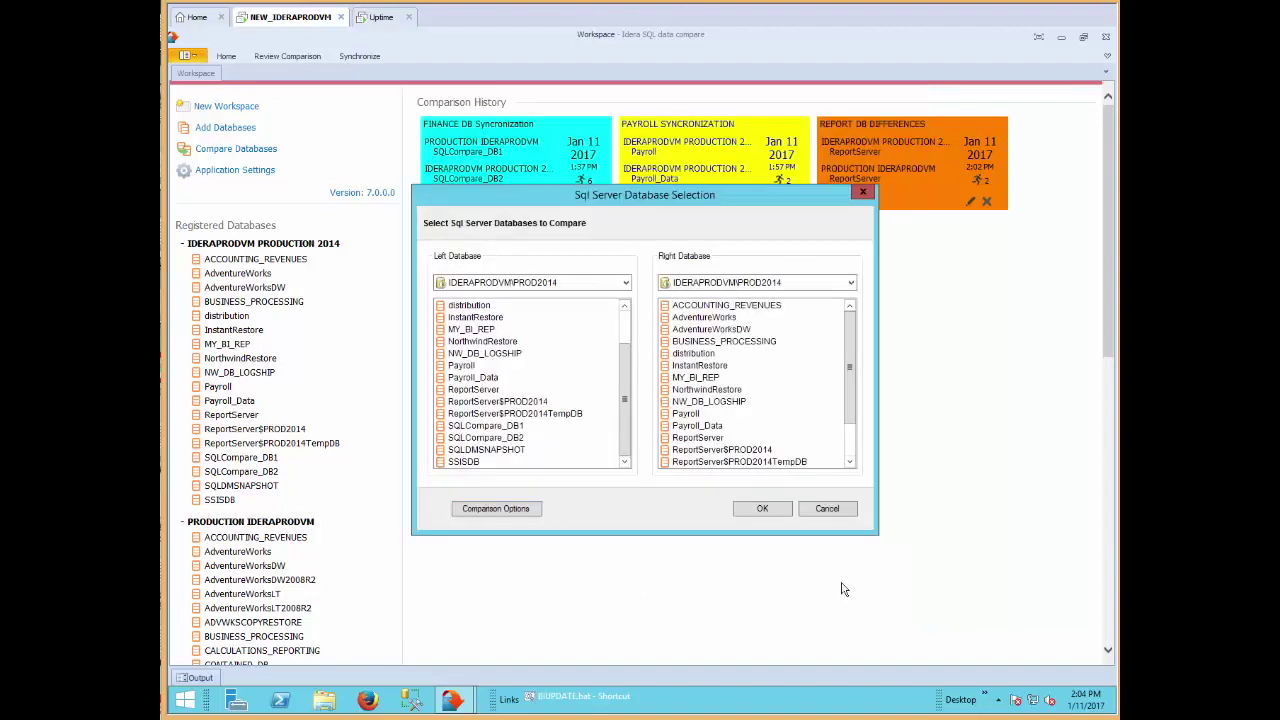
left_click(823, 508)
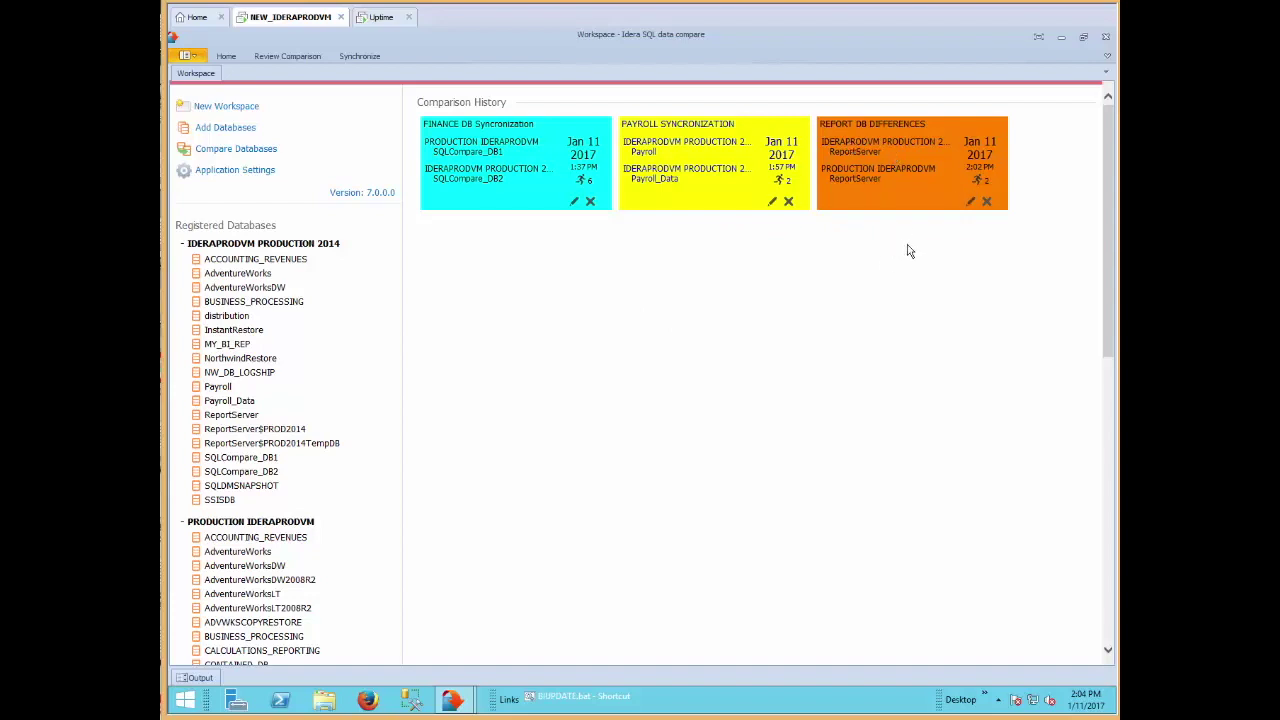
Open the saved REPORT DB DIFFERENCES comparison and view its comparison and scripting options without changing them
left_click(881, 146)
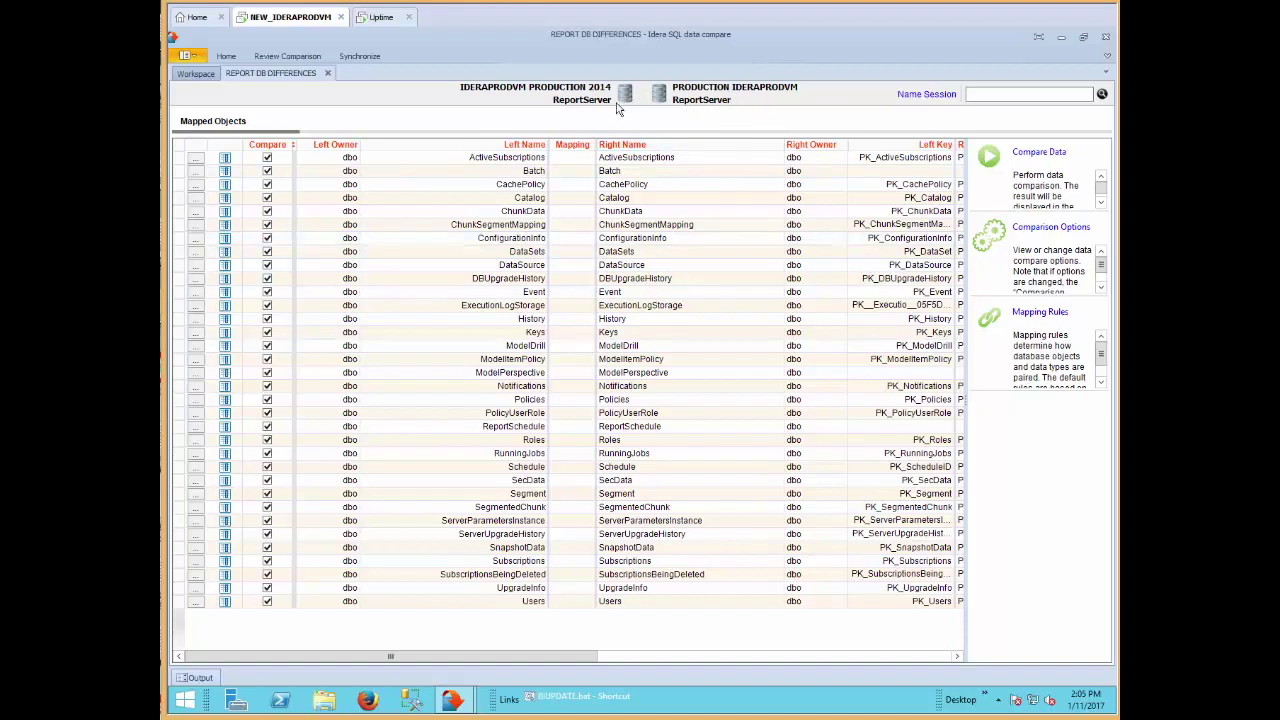
left_click(1040, 236)
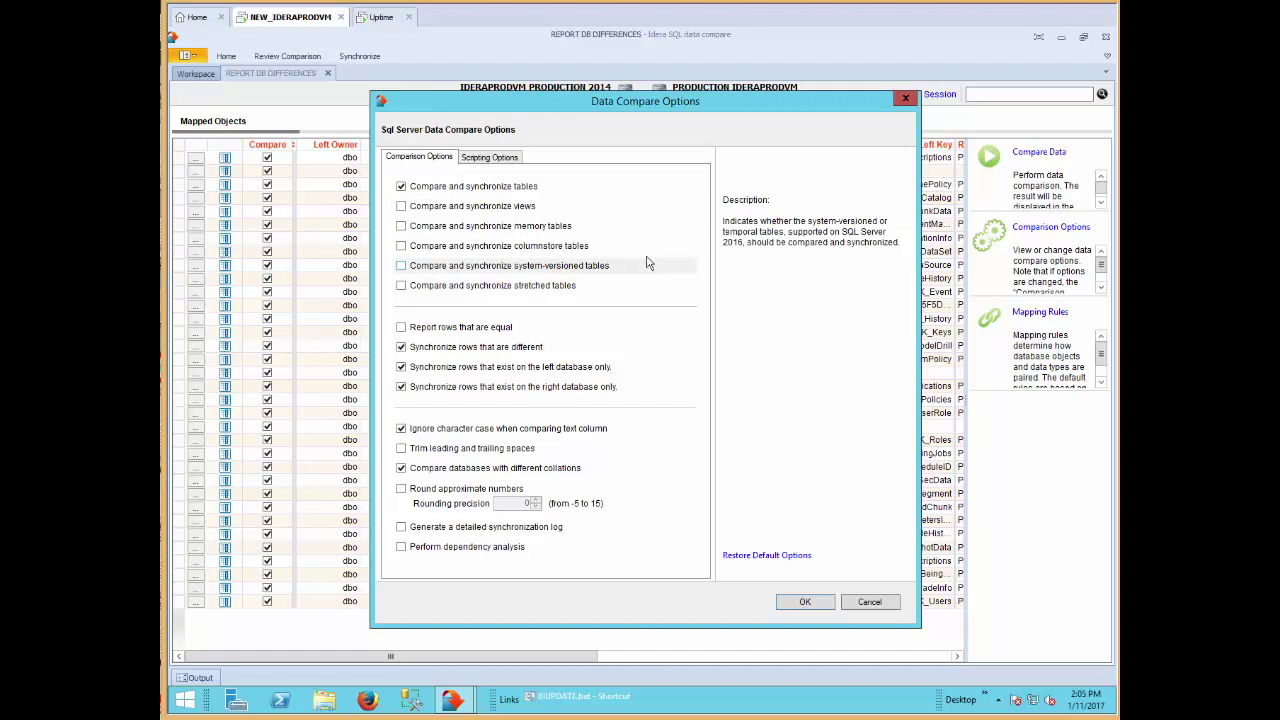
left_click(506, 159)
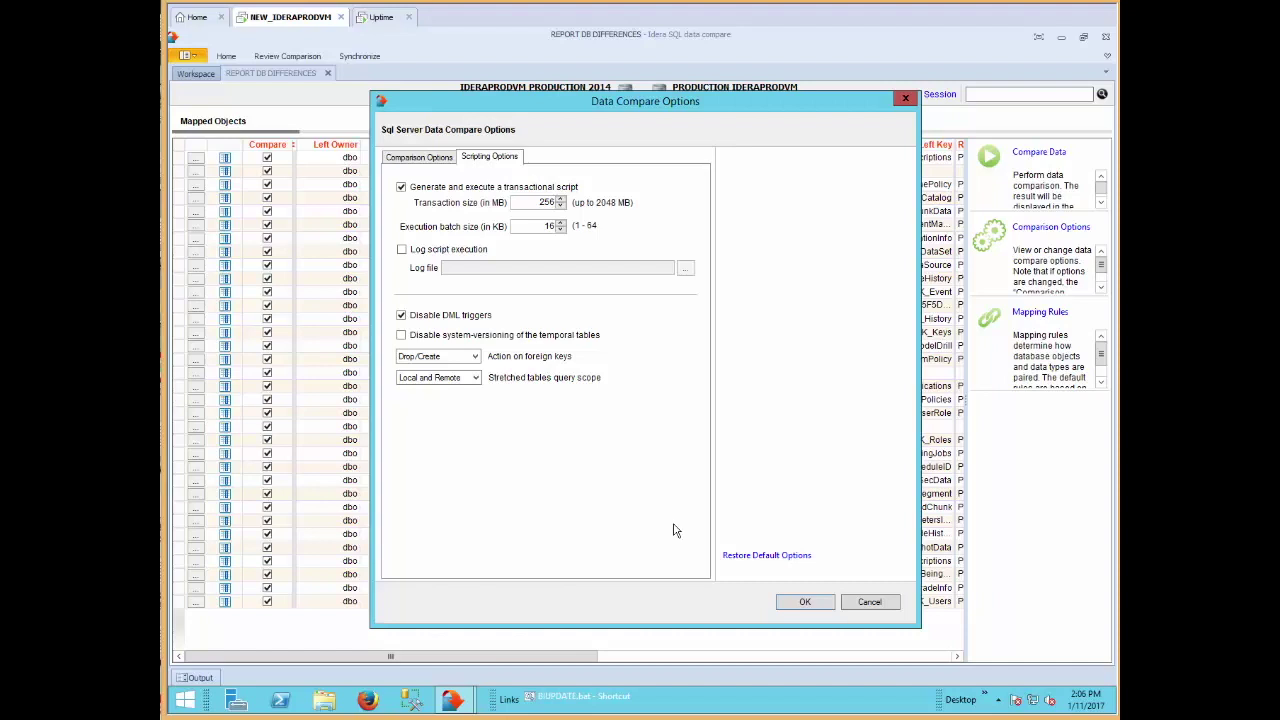
left_click(880, 602)
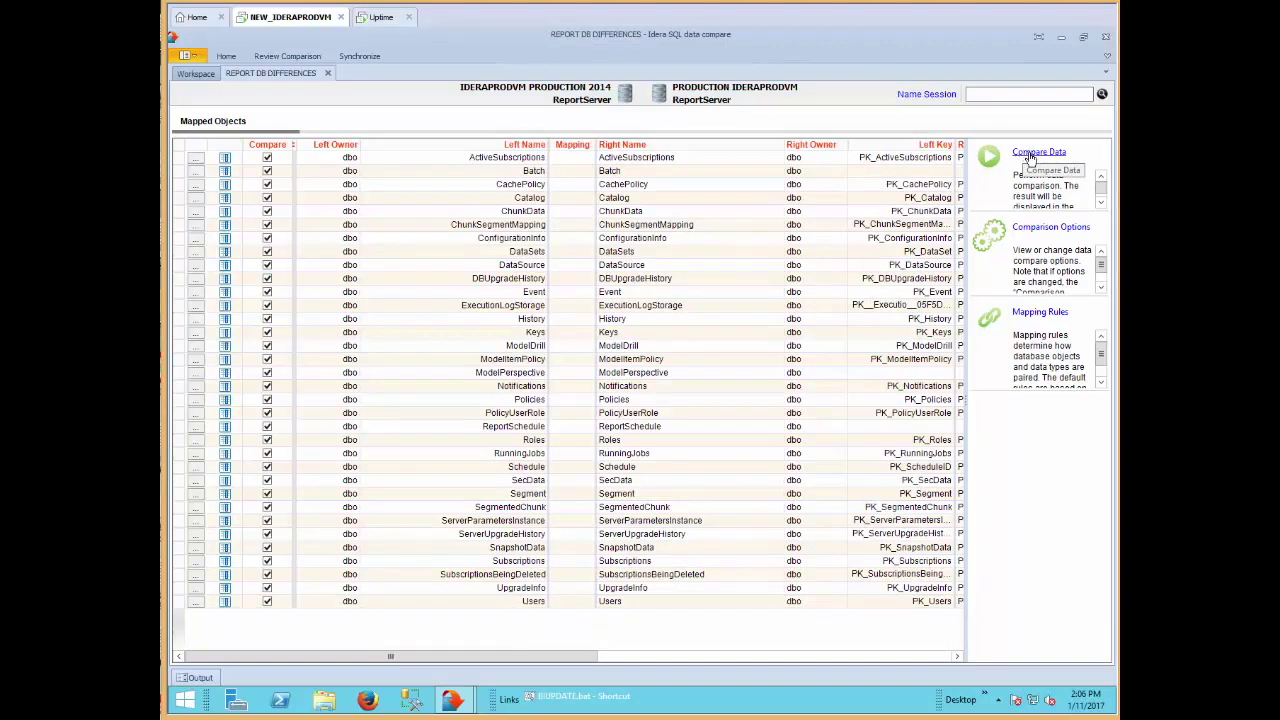
Run the data comparison of the ReportServer databases and sort the results by right rows in descending order
left_click(1031, 154)
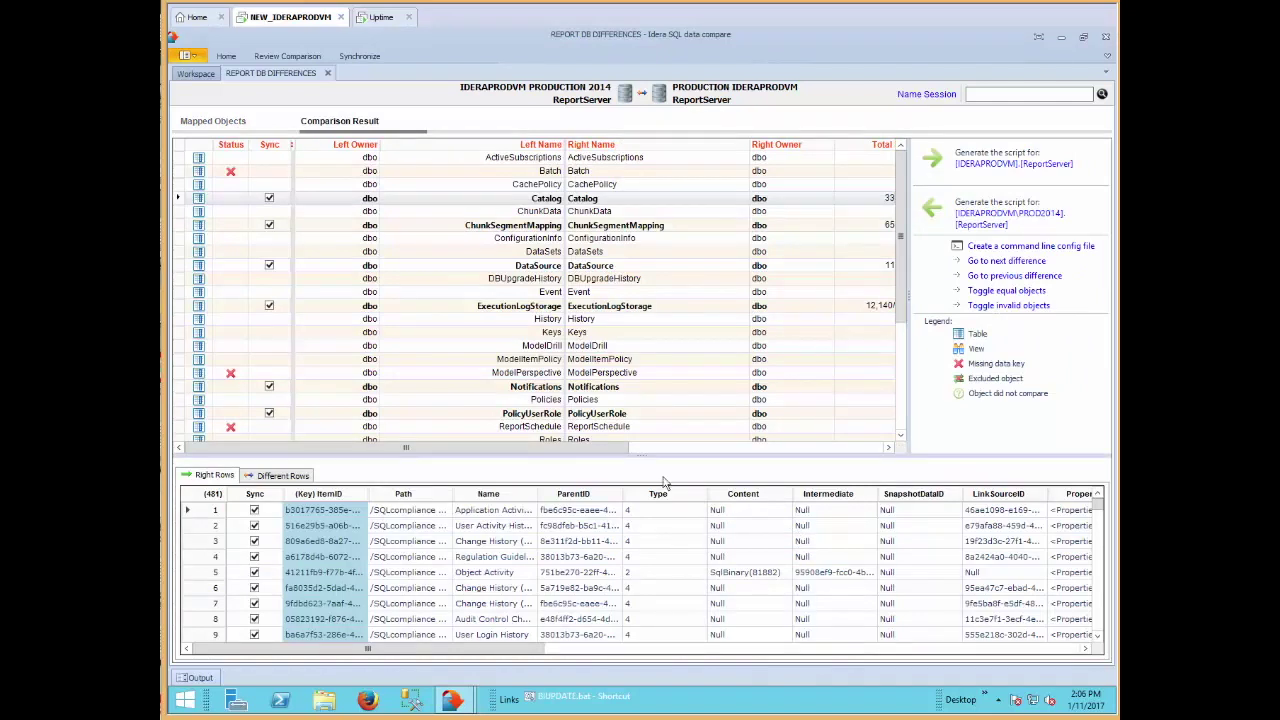
left_click_drag(575, 450, 831, 456)
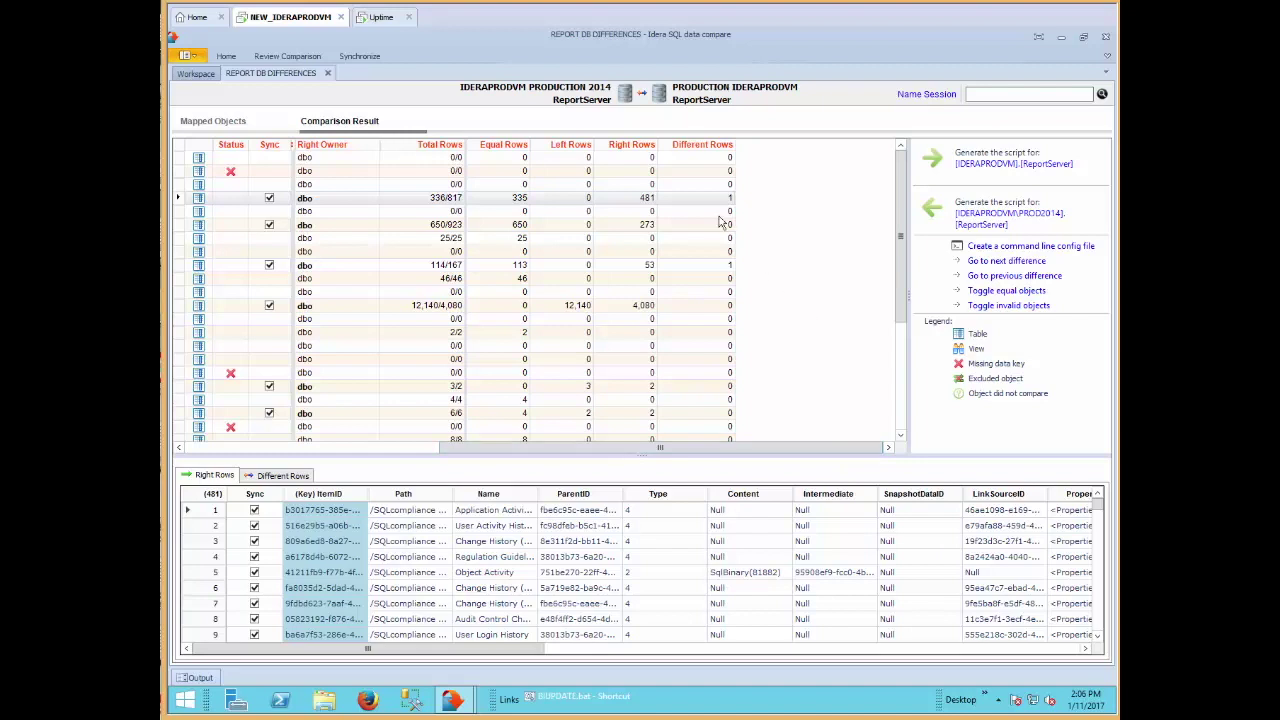
left_click(621, 147)
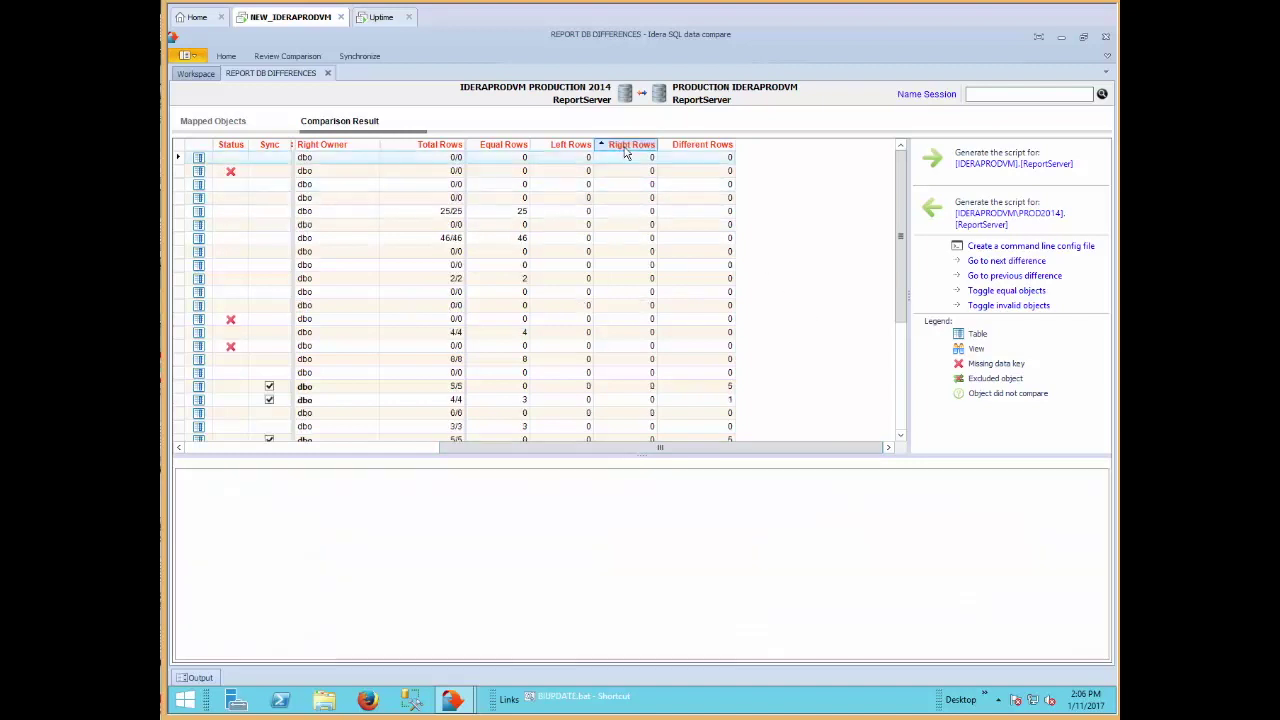
left_click(626, 147)
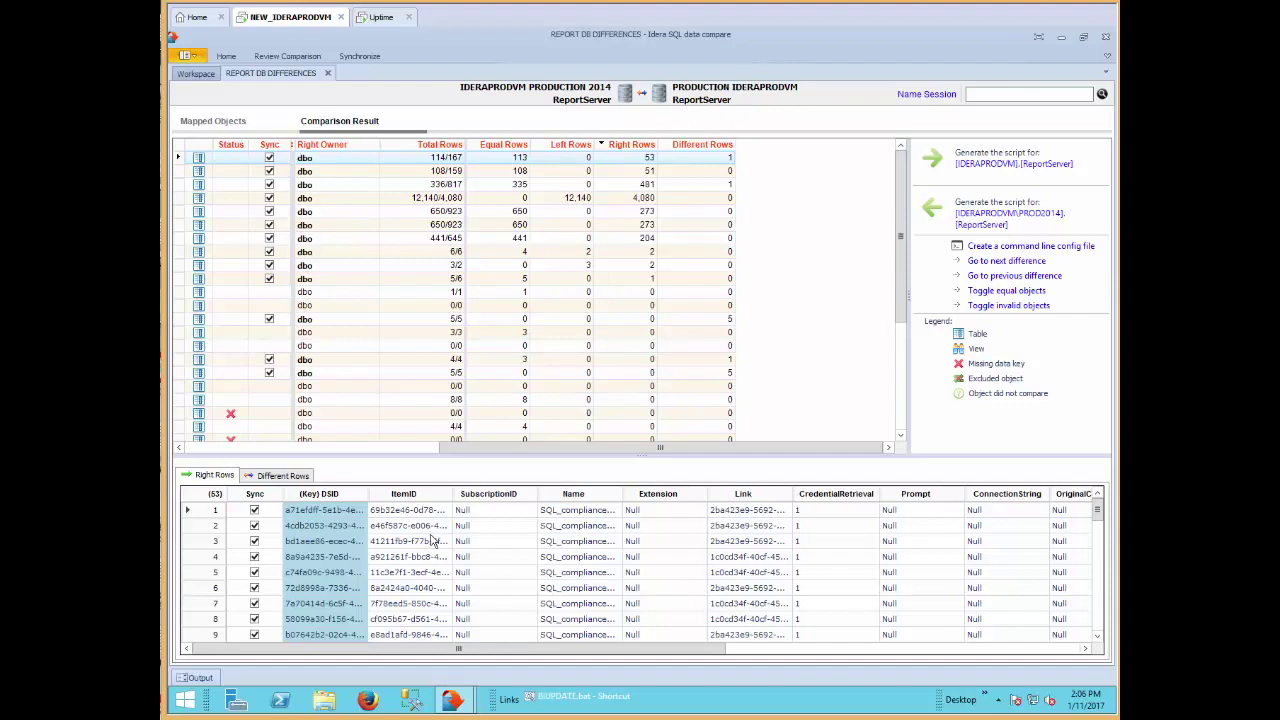
Examine the differing row of the DataSource table, comparing its highlighted column values between the two databases
left_click(285, 475)
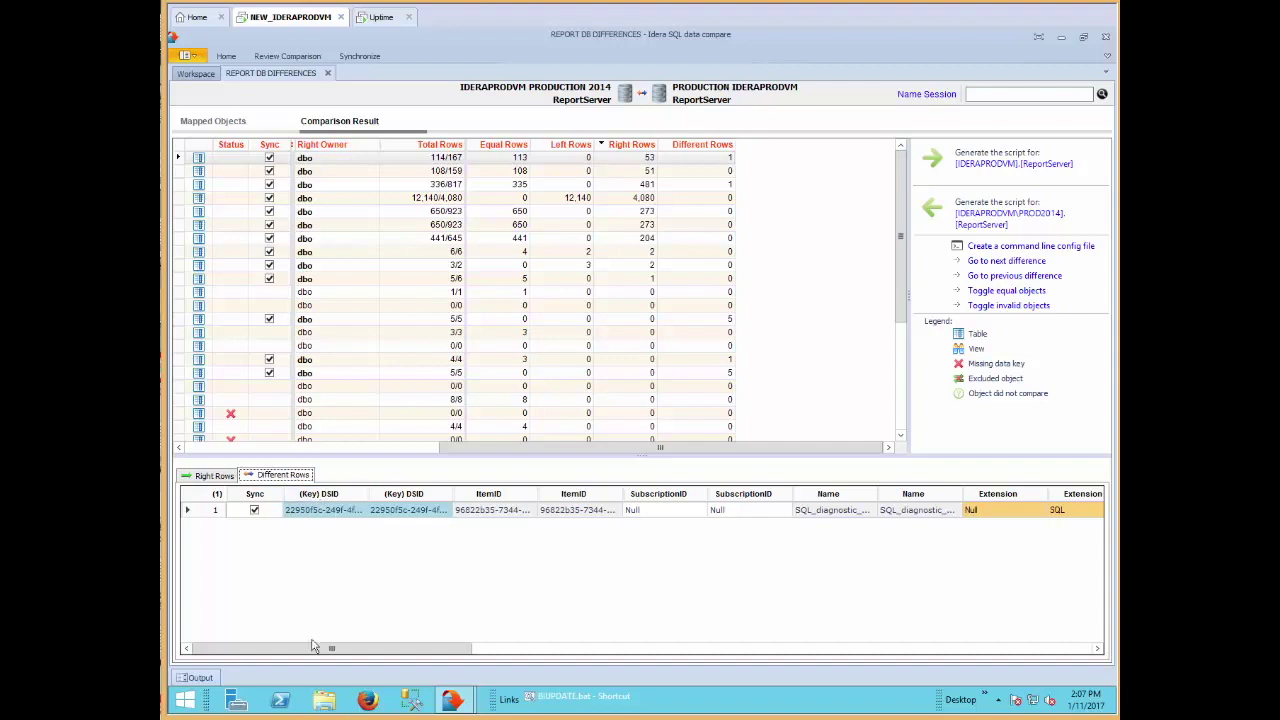
left_click_drag(321, 650, 429, 681)
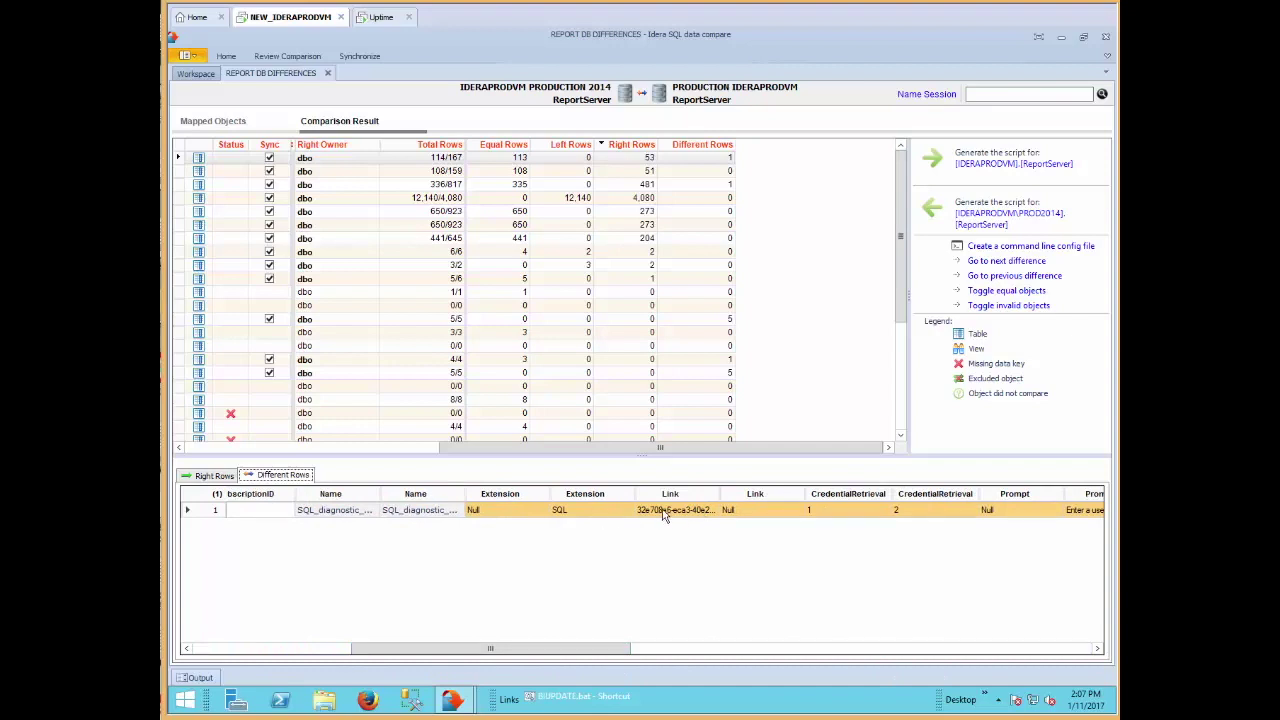
left_click_drag(490, 649, 320, 648)
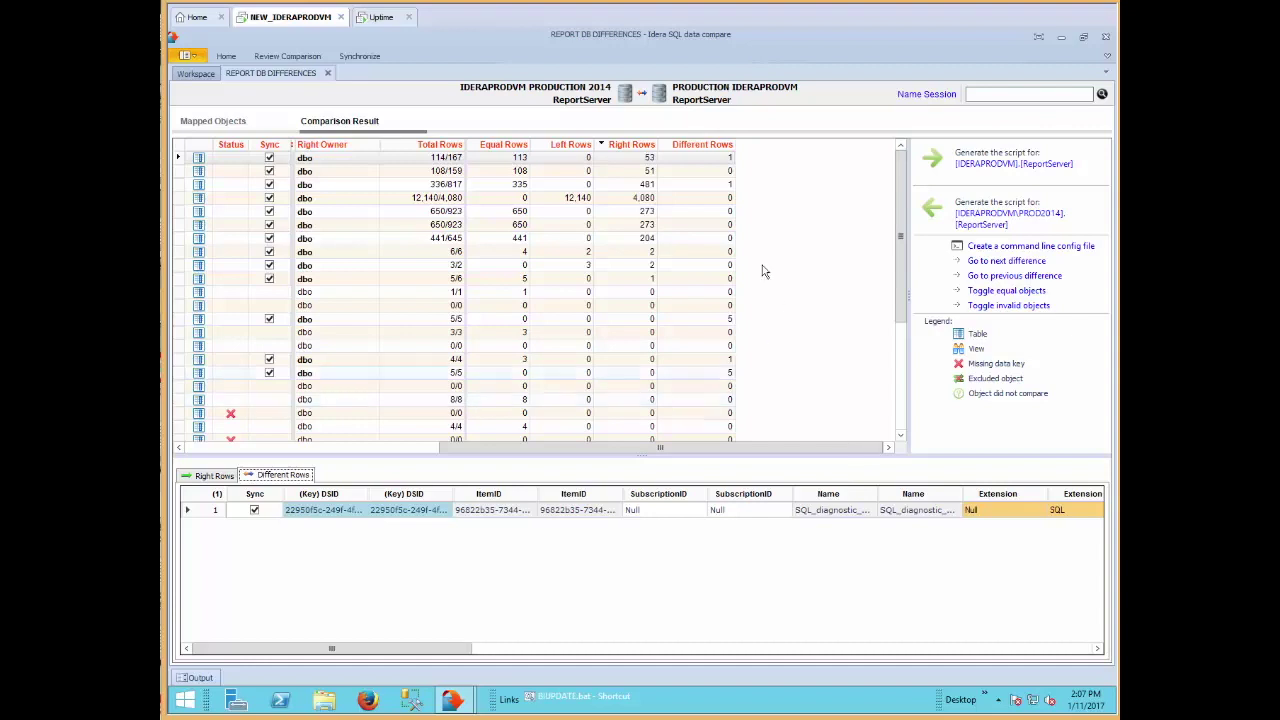
Exclude the Catalog, ExecutionLogStorage and ChunkSegmentMapping tables from the synchronization
left_click(269, 158)
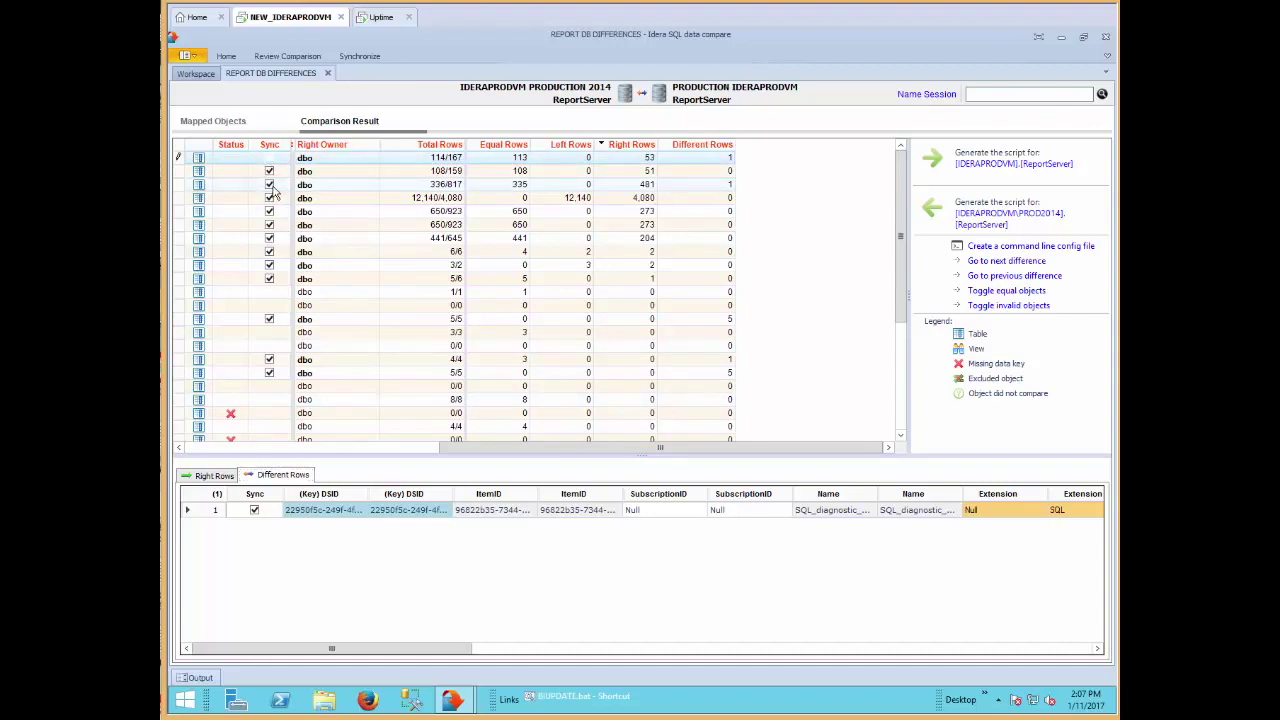
left_click(269, 184)
left_click(269, 198)
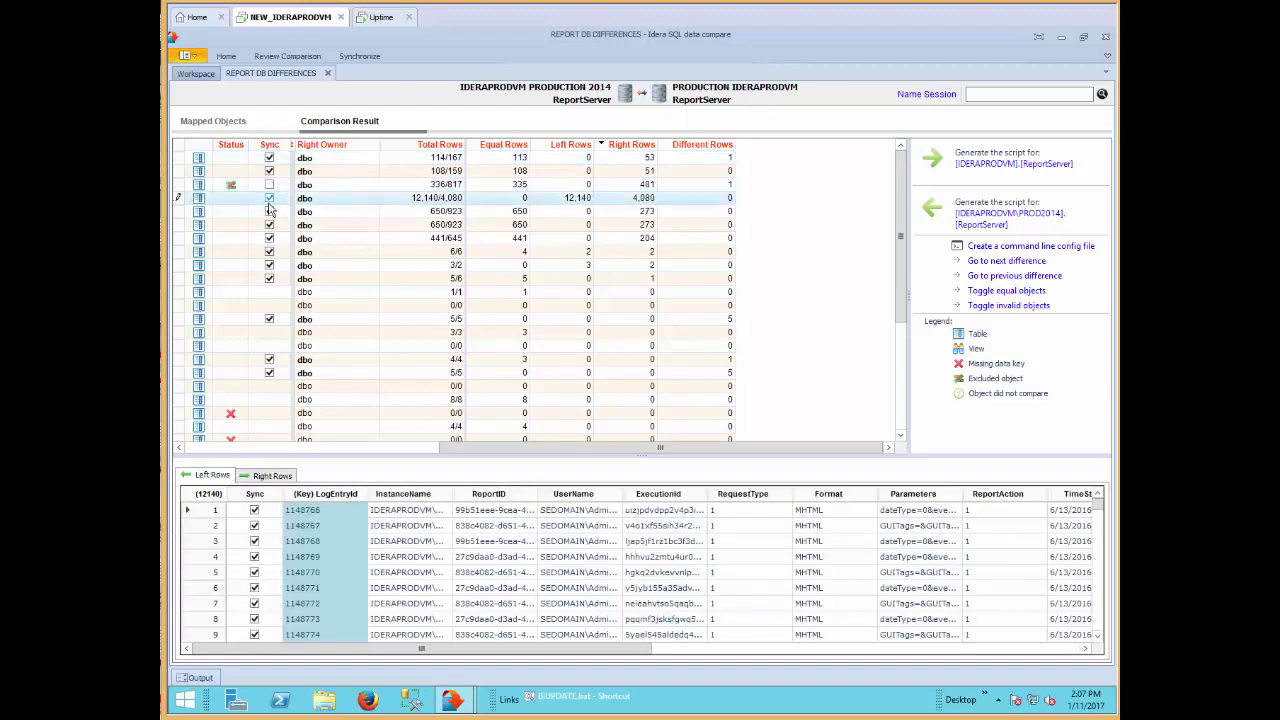
left_click(269, 211)
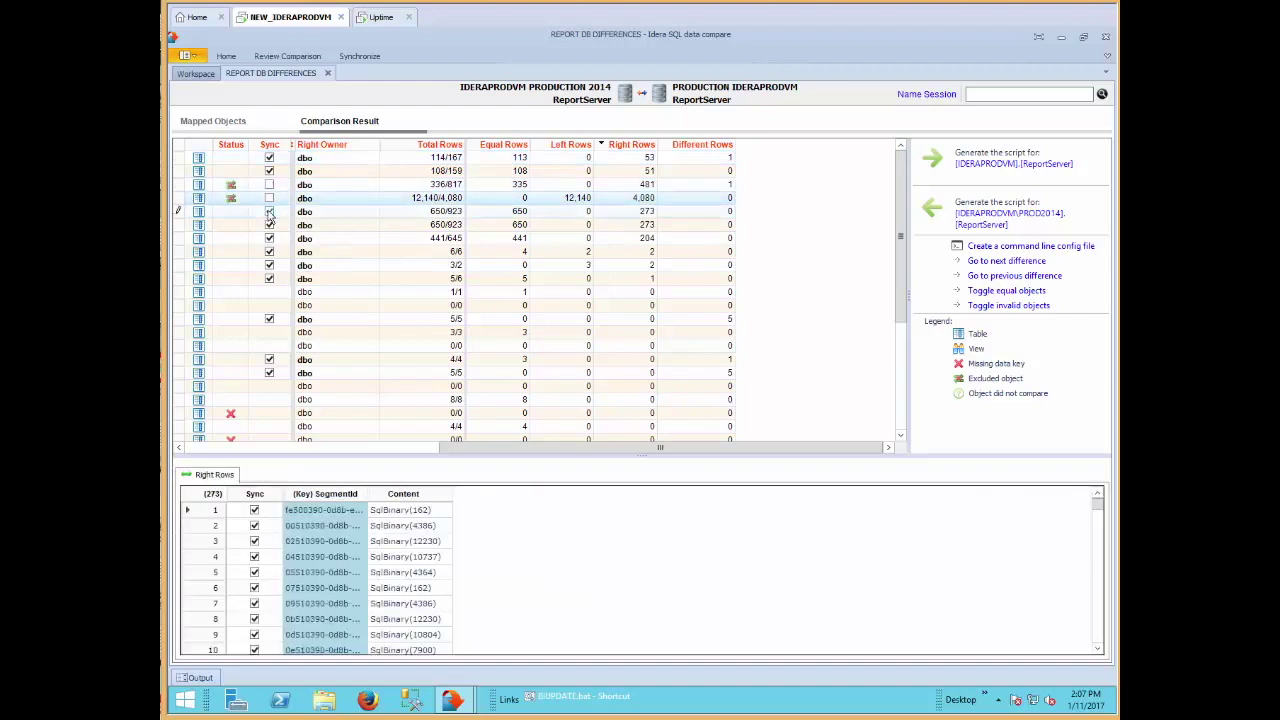
left_click(269, 226)
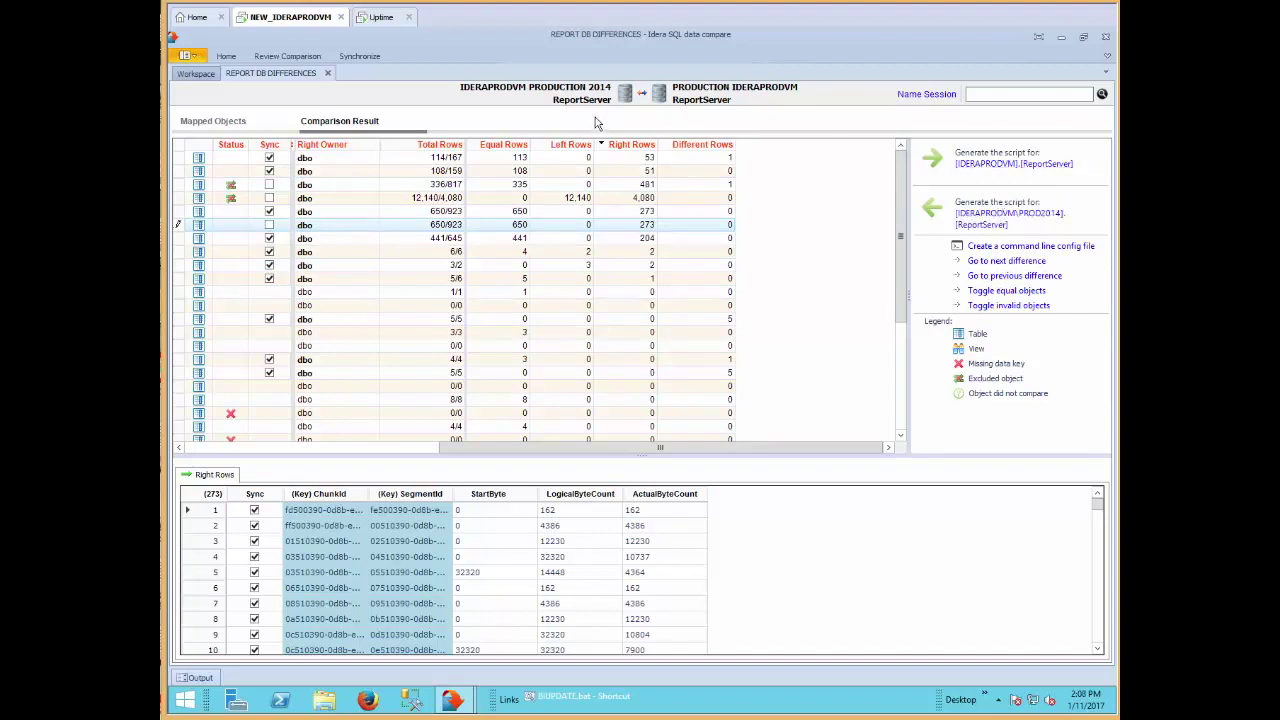
Generate the synchronization script for [IDERAPRODVM].[ReportServer], then read through it and view its scripting options without changing them
left_click(966, 164)
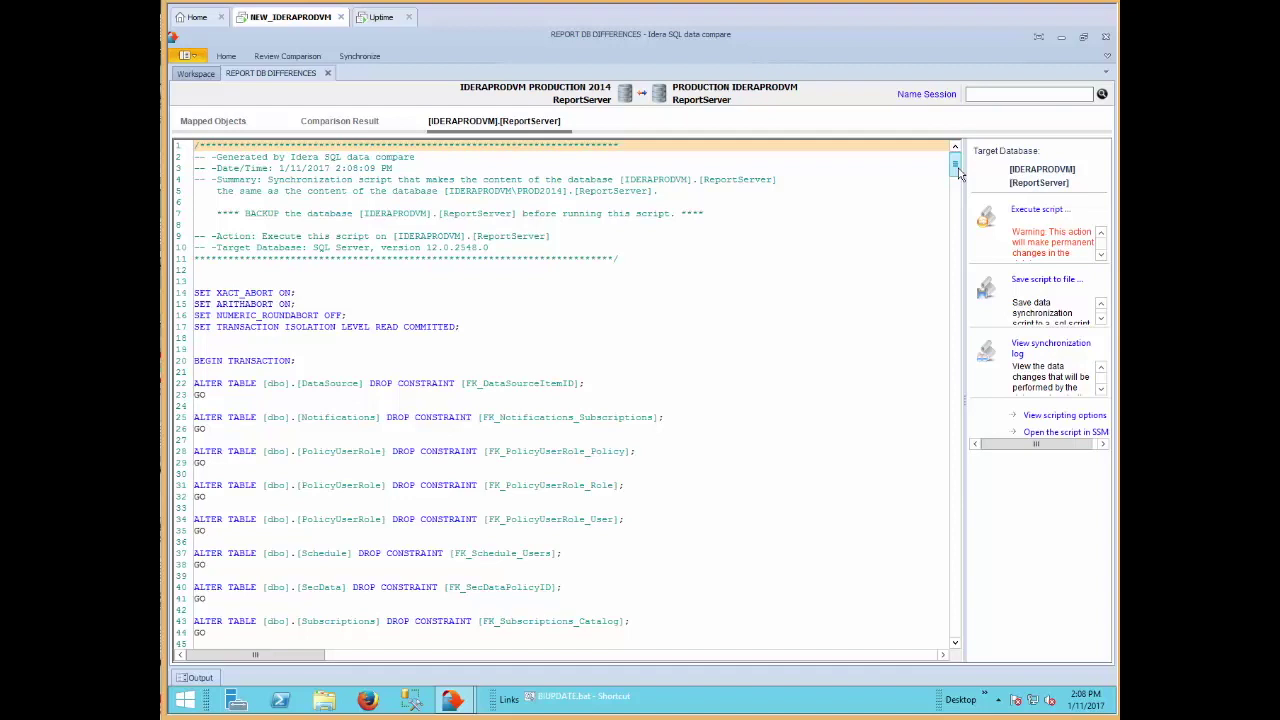
left_click_drag(958, 172, 941, 586)
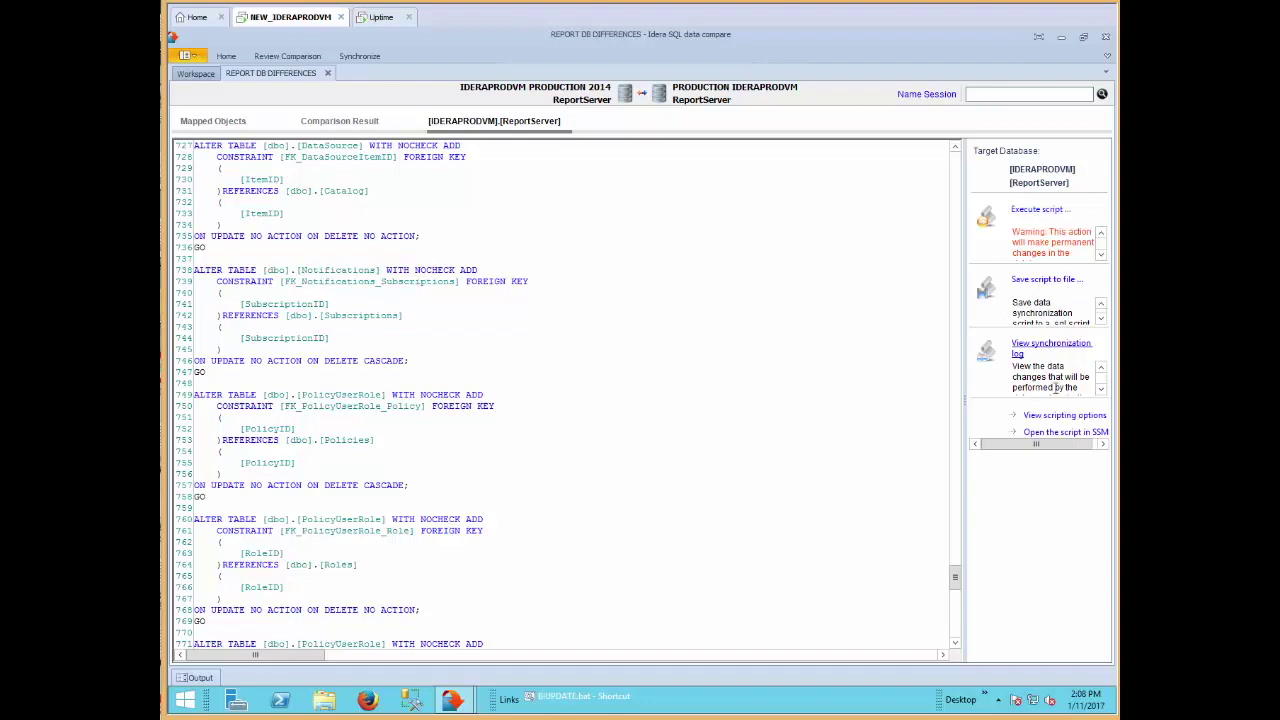
left_click(1055, 417)
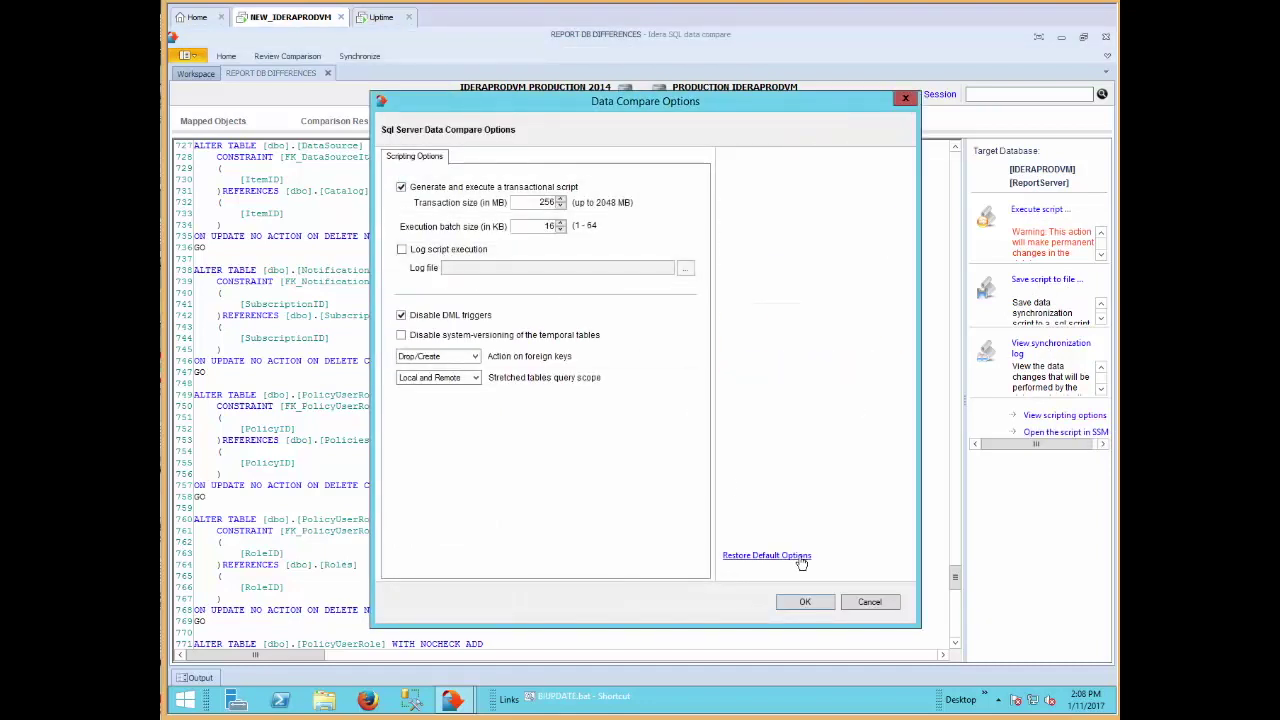
left_click(869, 604)
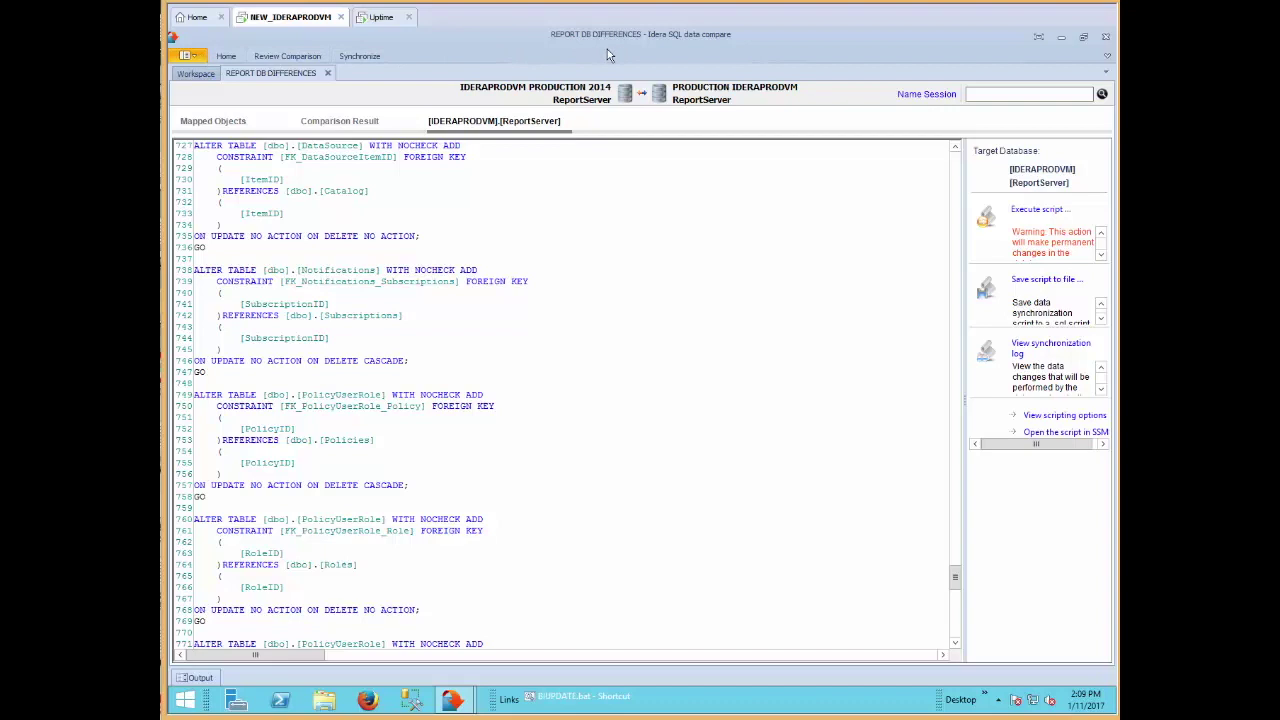
Look over the available commands for managing databases and for reviewing the comparison
left_click(226, 56)
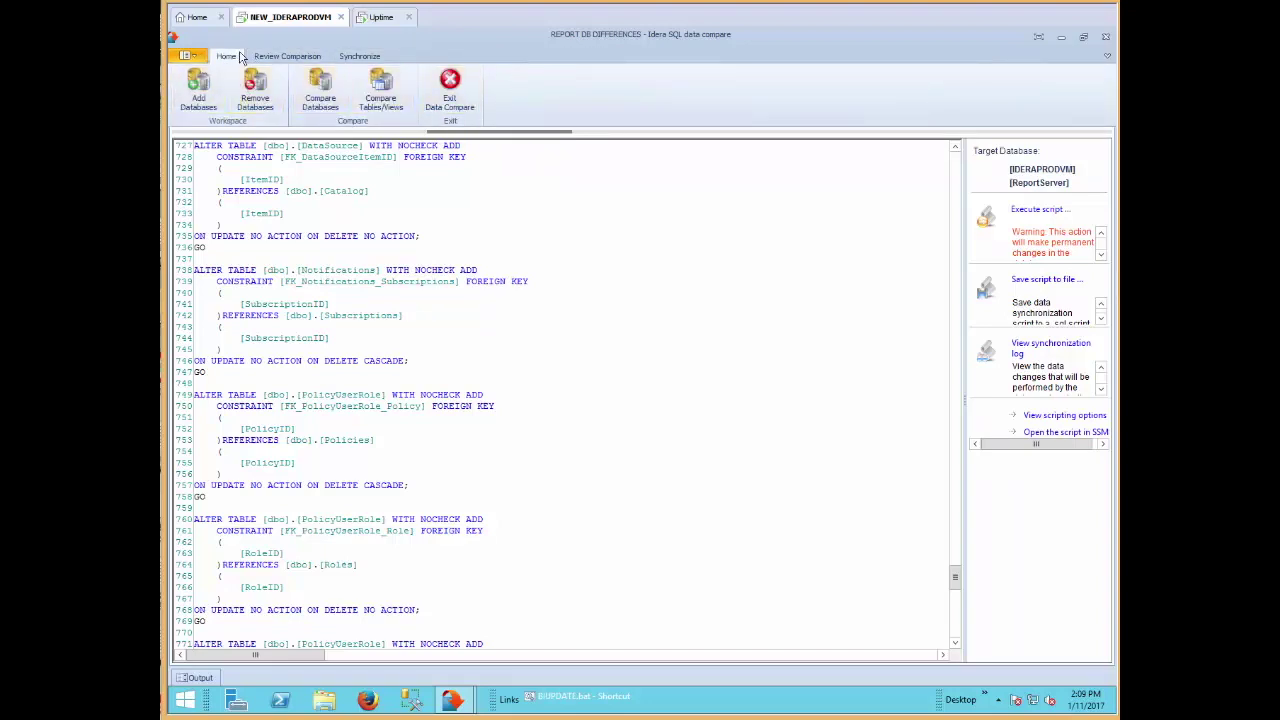
left_click(282, 56)
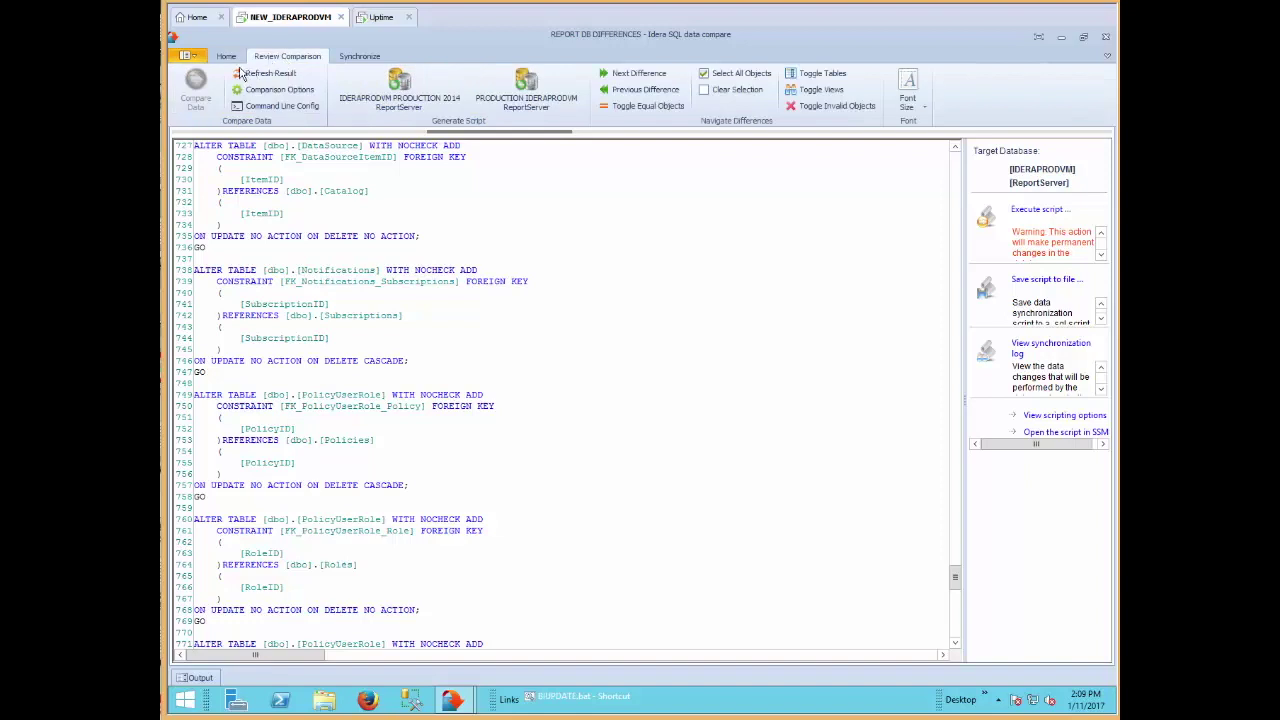